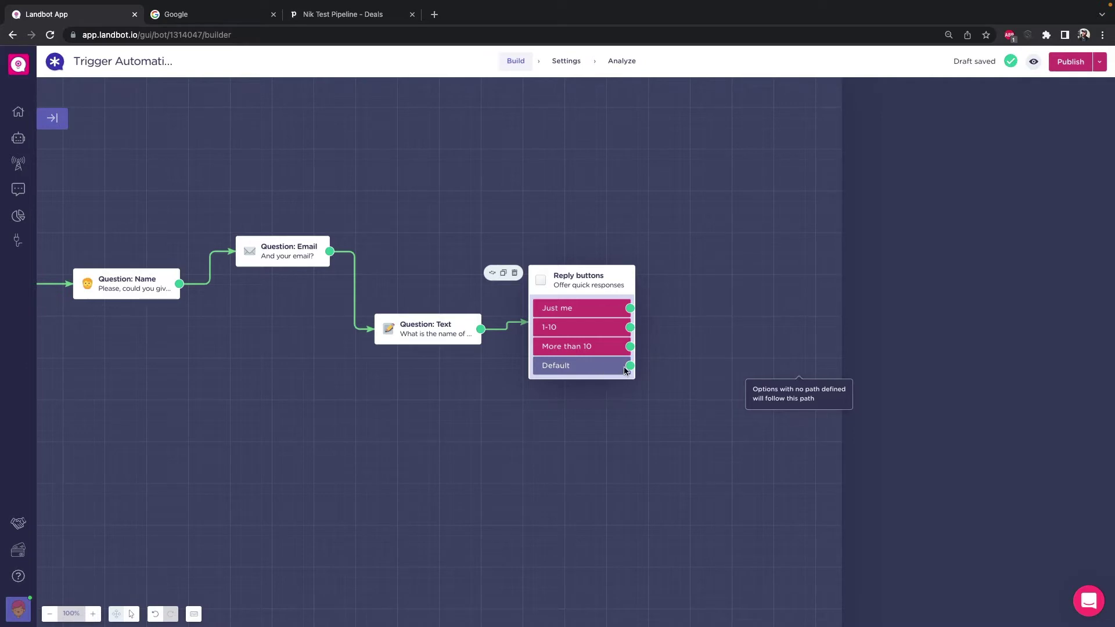
# Add a Lead Scoring block after the Default answer and choose the variable to score.
pyautogui.moveTo(629, 366); pyautogui.dragTo(714, 349)
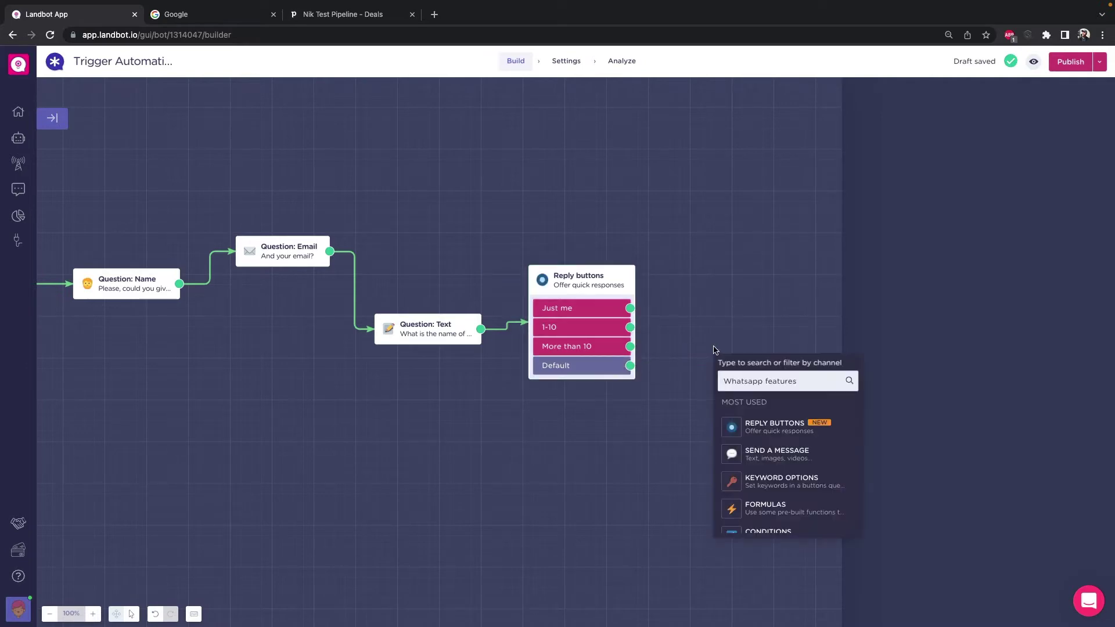
pyautogui.click(748, 386)
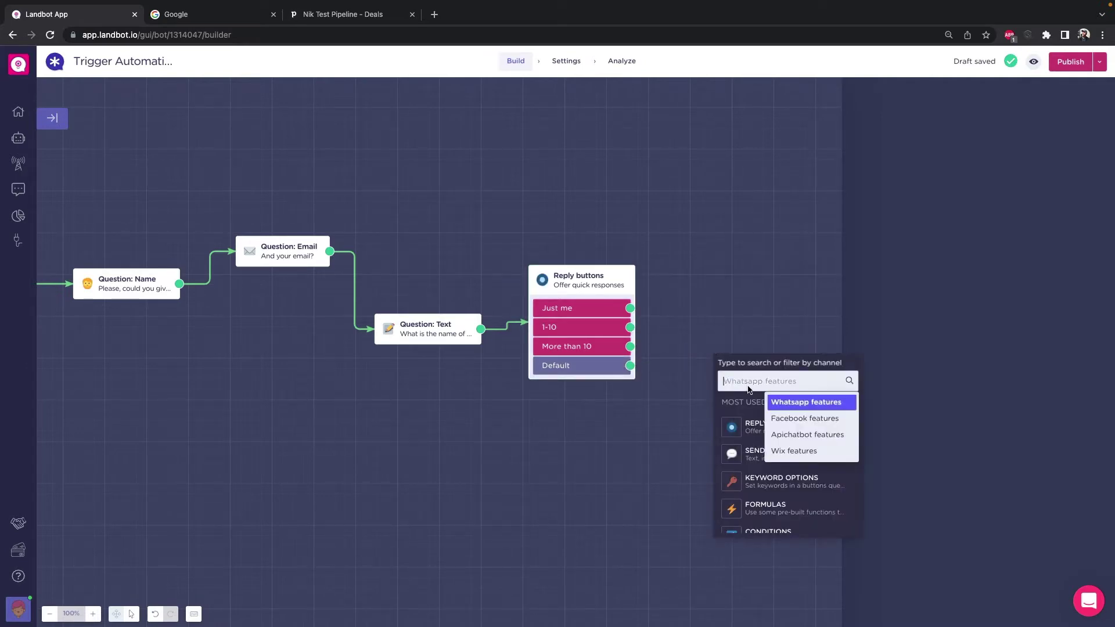
pyautogui.write('sc')
pyautogui.click(755, 474)
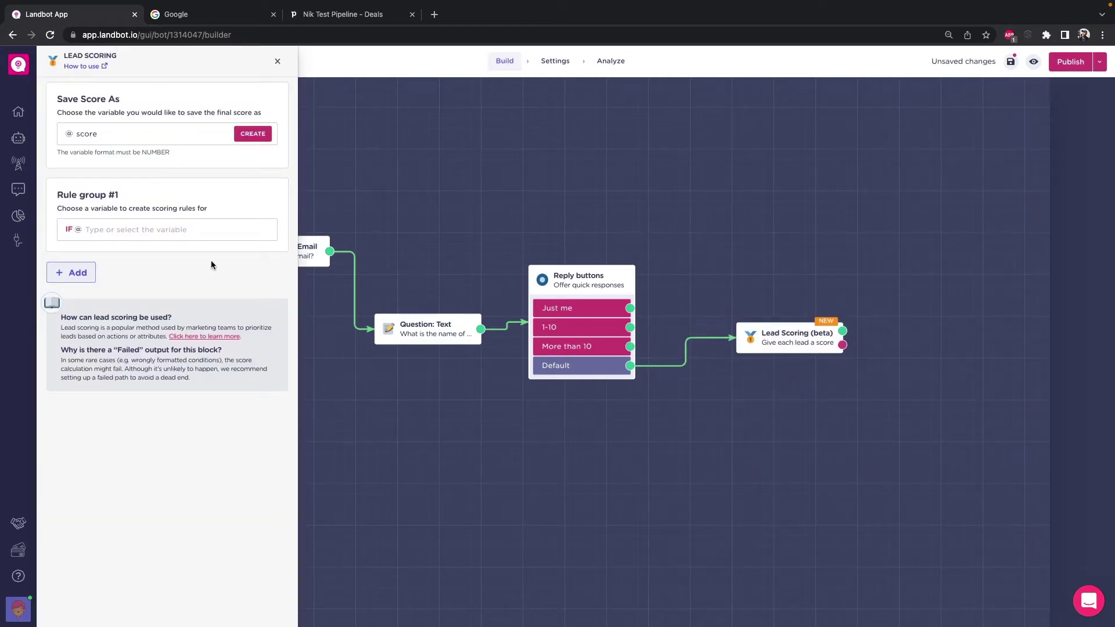
pyautogui.click(130, 228)
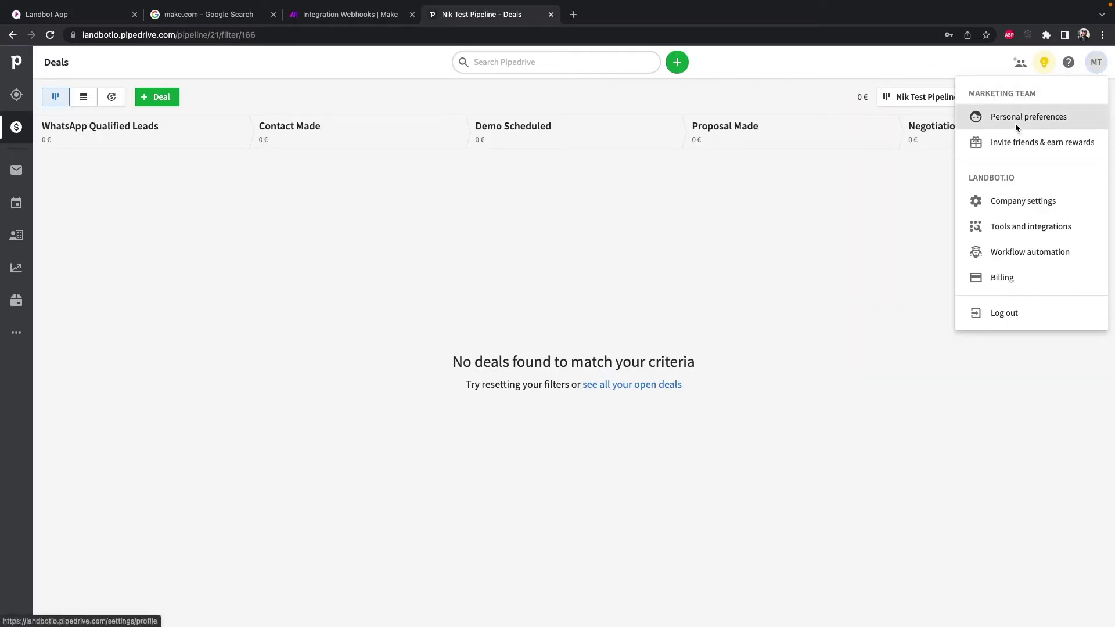
# View the Pipedrive API token, answer 'more than 10 people', and open the Landbot deal details.
pyautogui.click(1014, 122)
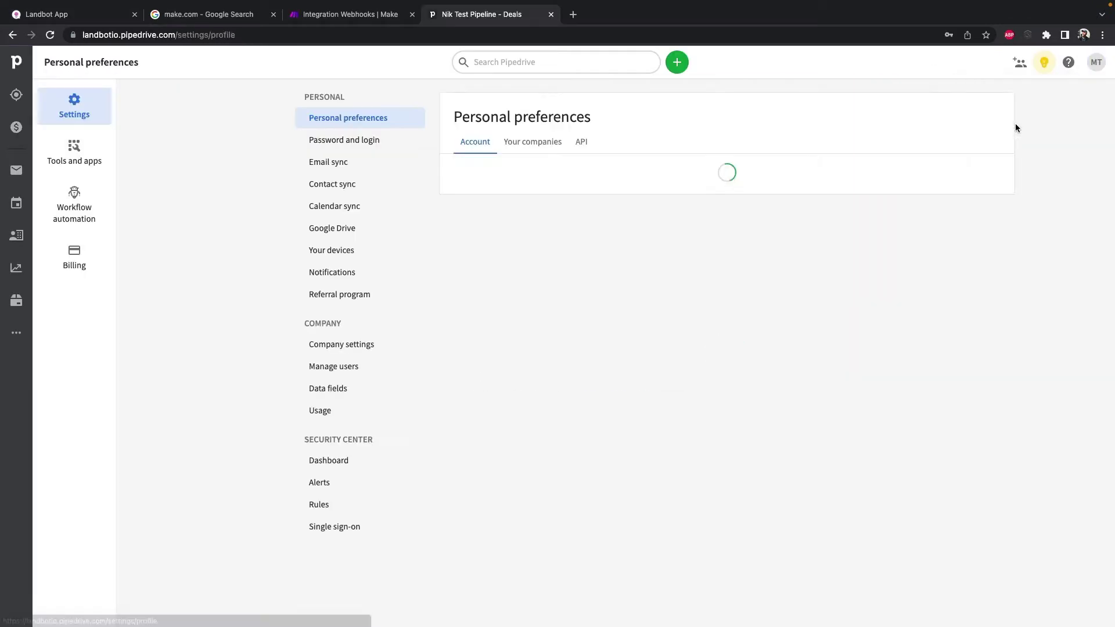
pyautogui.click(580, 142)
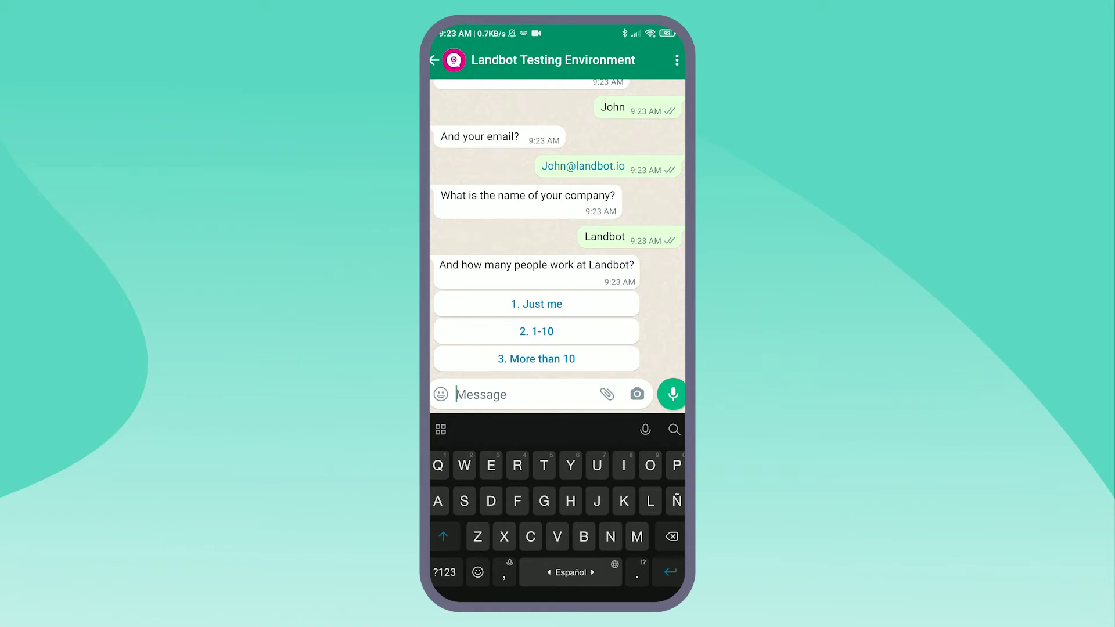
pyautogui.click(535, 358)
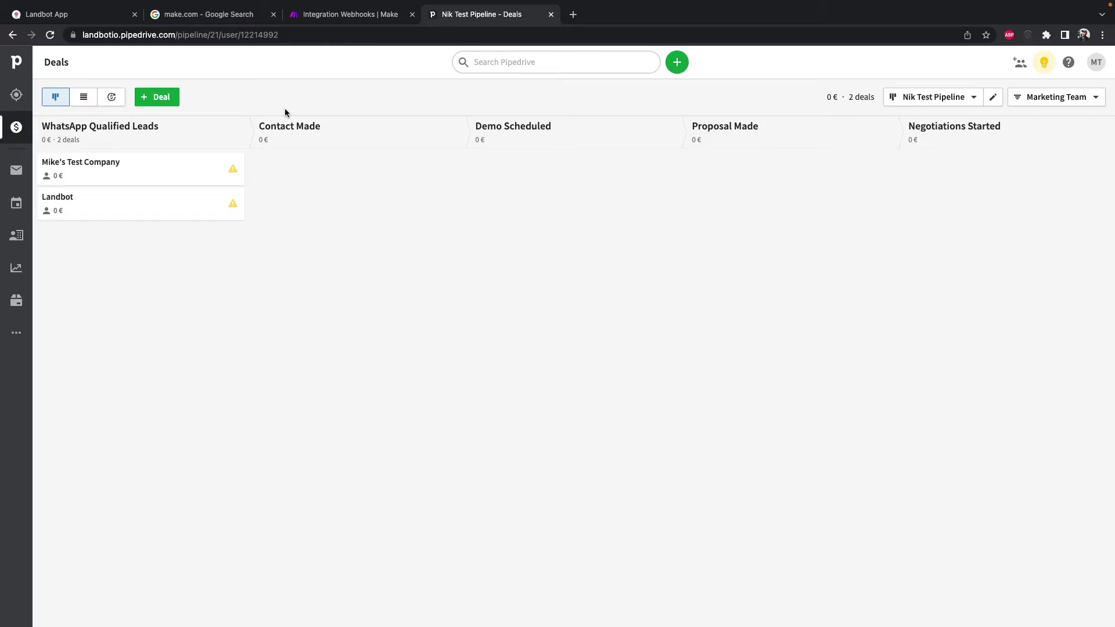
pyautogui.click(117, 207)
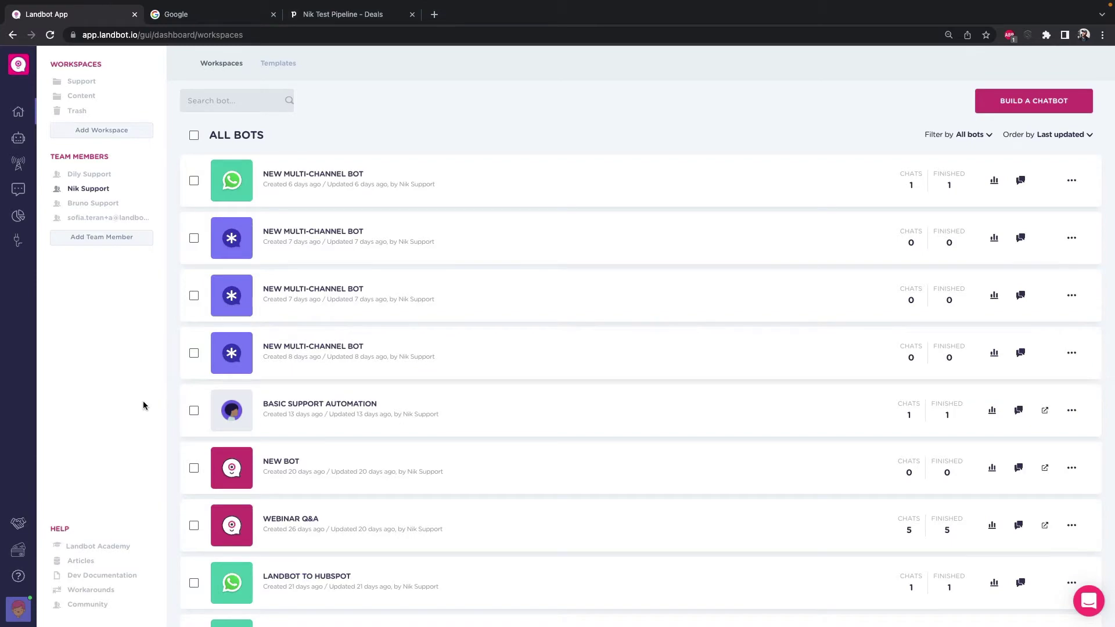
# Build a new Landbot chatbot for the WhatsApp channel, starting from scratch instead of a template.
pyautogui.click(1017, 104)
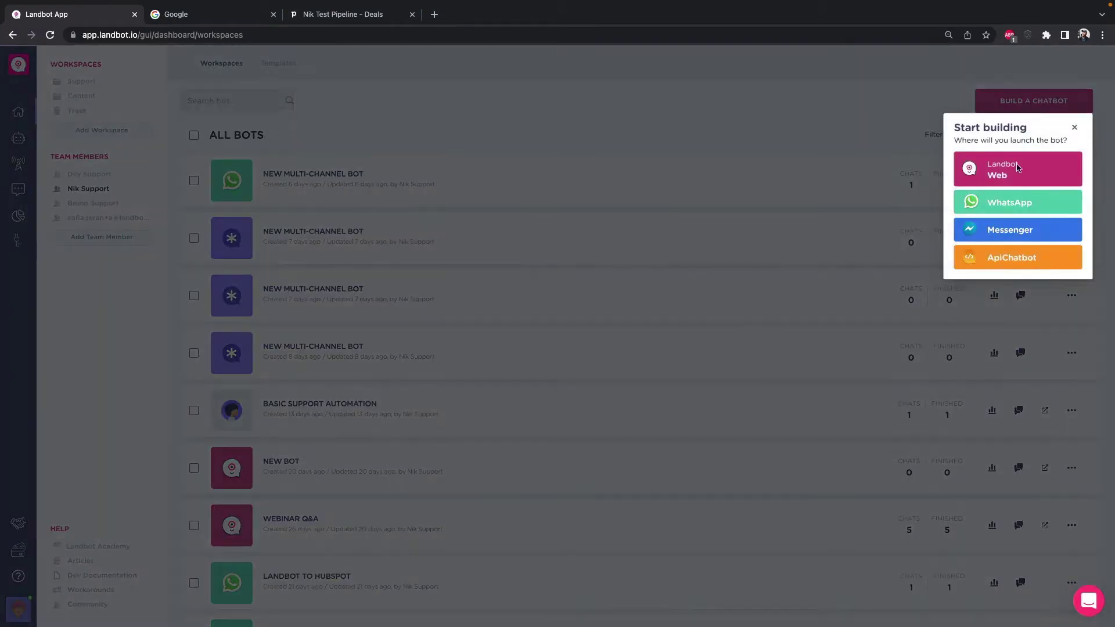
pyautogui.click(1009, 206)
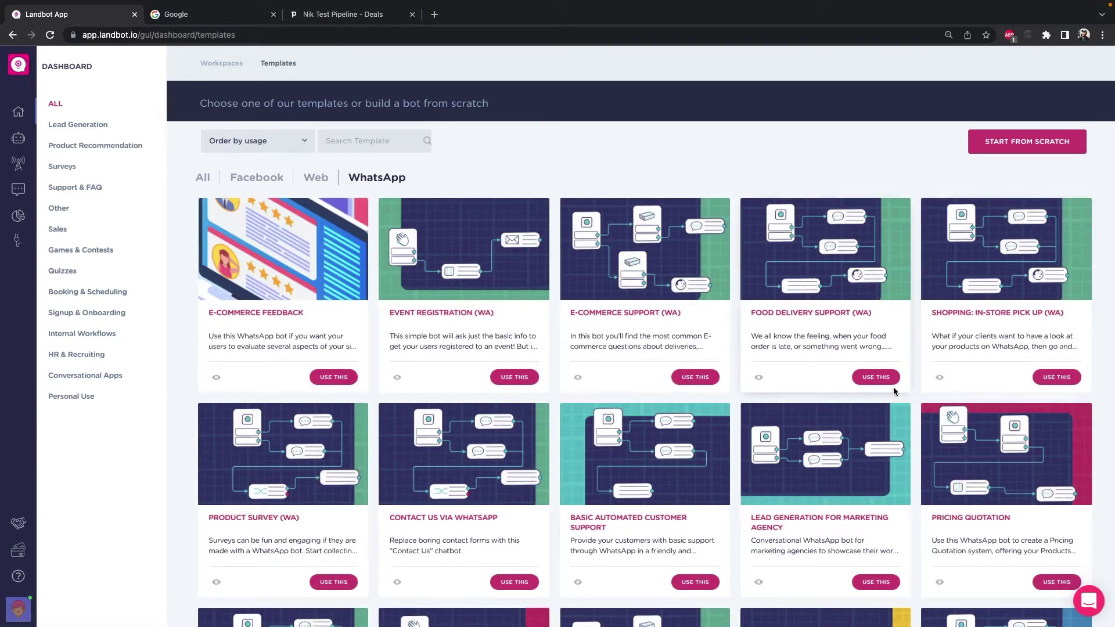
pyautogui.scroll(-3, 882, 386)
pyautogui.click(998, 145)
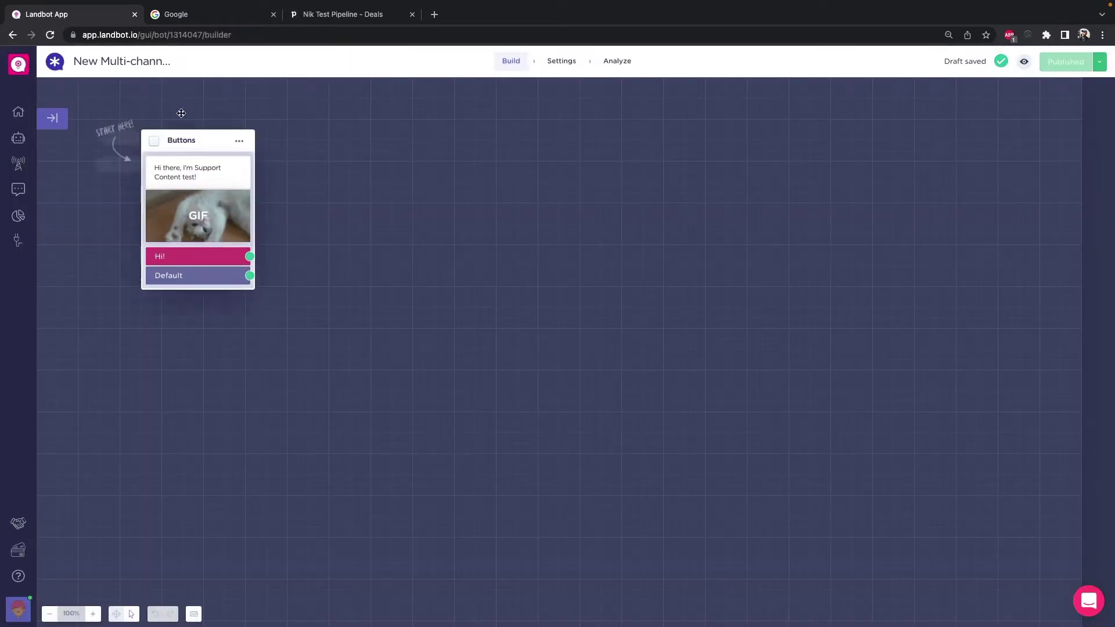
# Rename the bot to 'Trigger Automation'.
pyautogui.click(134, 60)
pyautogui.press('BackSpace')
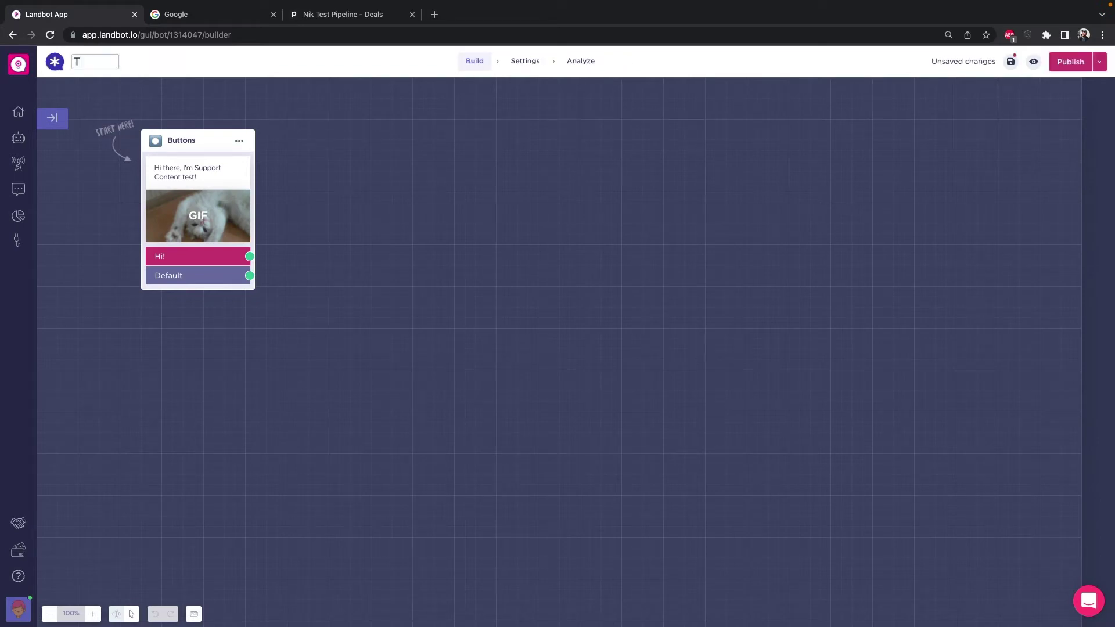
pyautogui.write('Trigger Au')
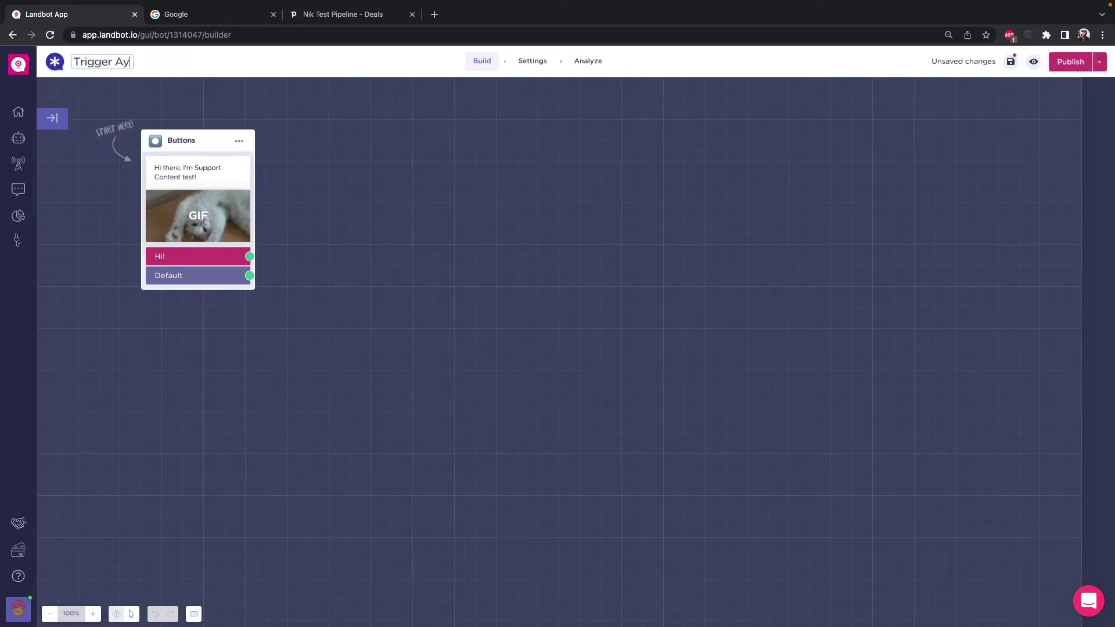
pyautogui.write('tomation')
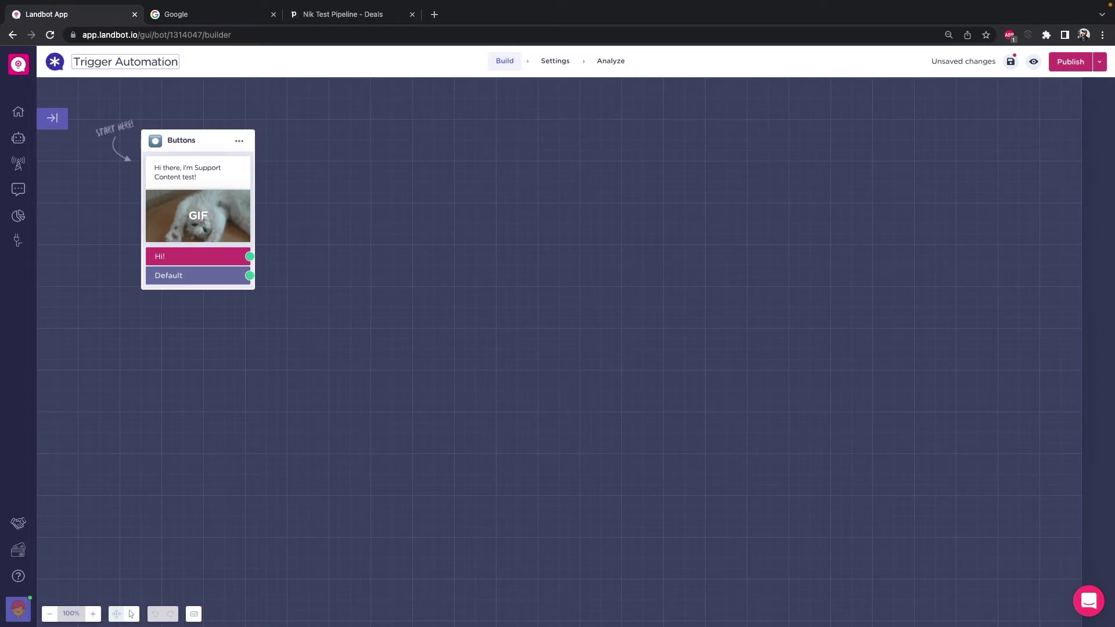
# Trim the greeting to 'Hi there' and connect a new block after the Default answer.
pyautogui.click(208, 175)
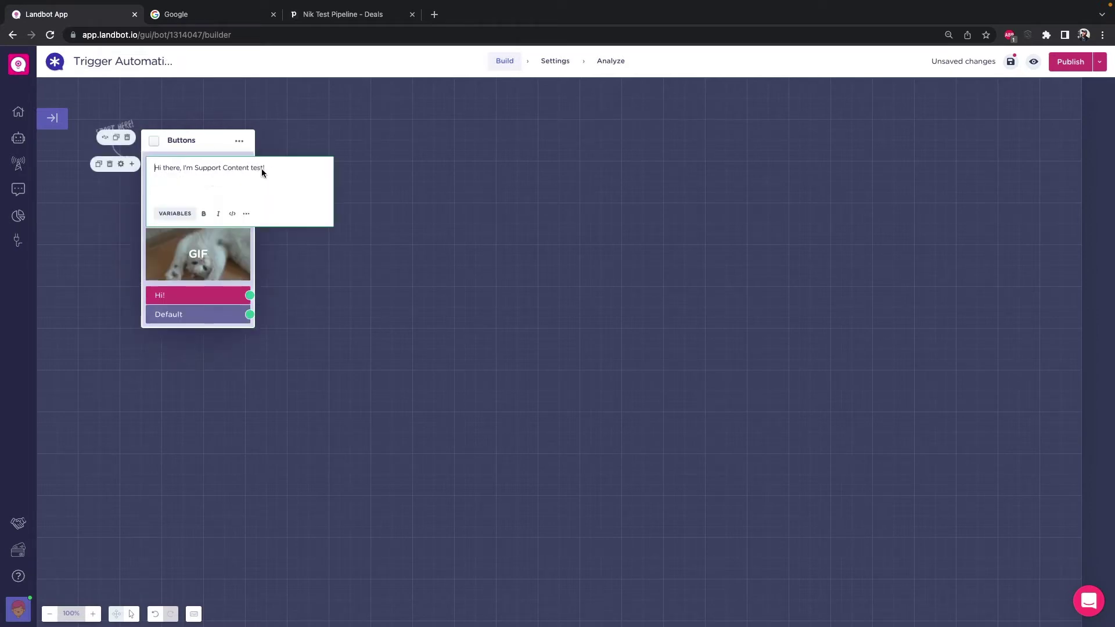
pyautogui.moveTo(271, 167); pyautogui.dragTo(179, 168)
pyautogui.press('BackSpace')
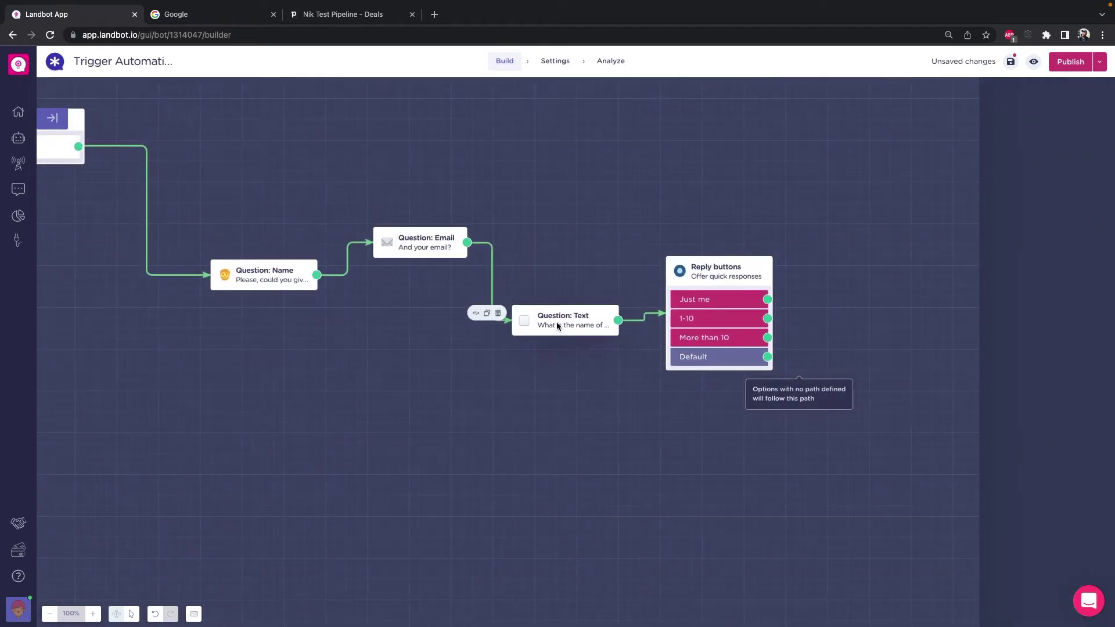
pyautogui.hscroll(5, 556, 322)
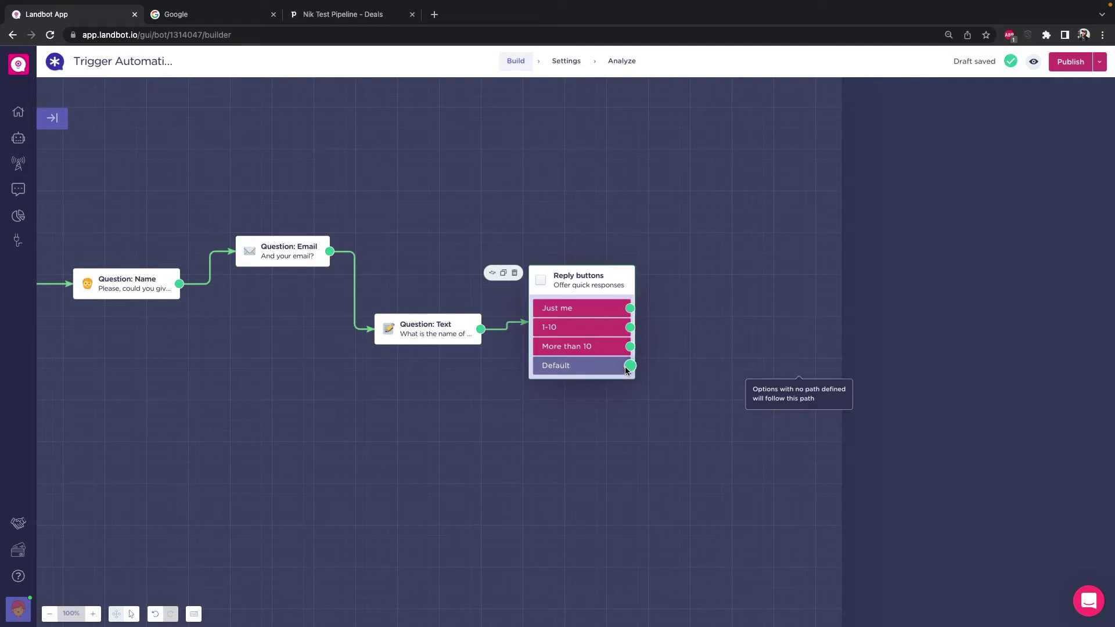
pyautogui.moveTo(627, 366); pyautogui.dragTo(714, 349)
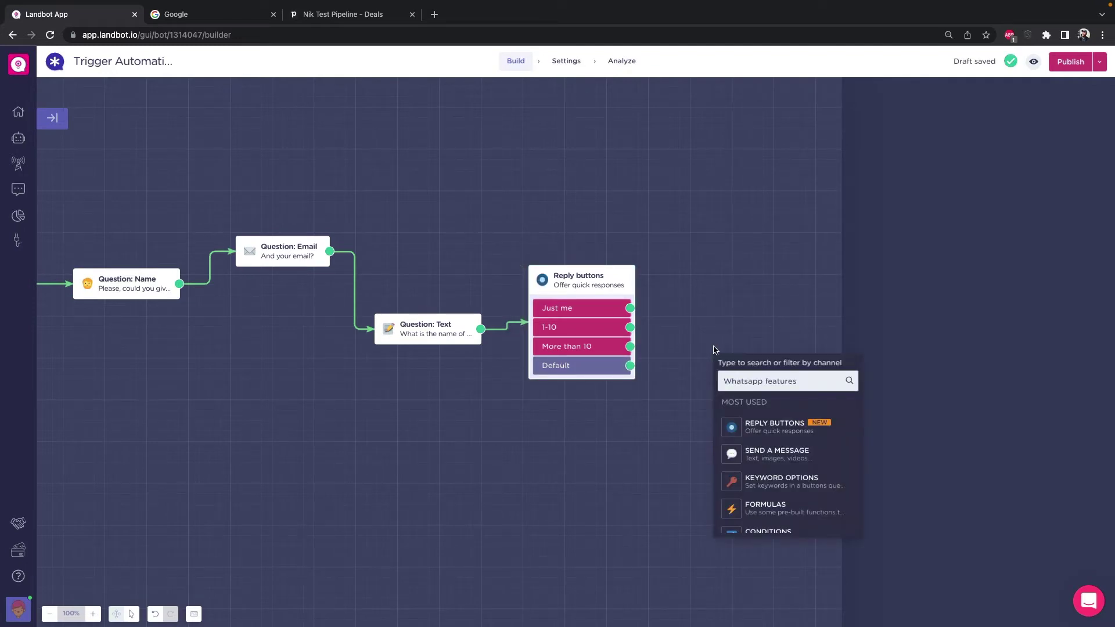
# Add a Lead Scoring block scoring size_company 'More than 10' at +5, and apply it.
pyautogui.write('sc')
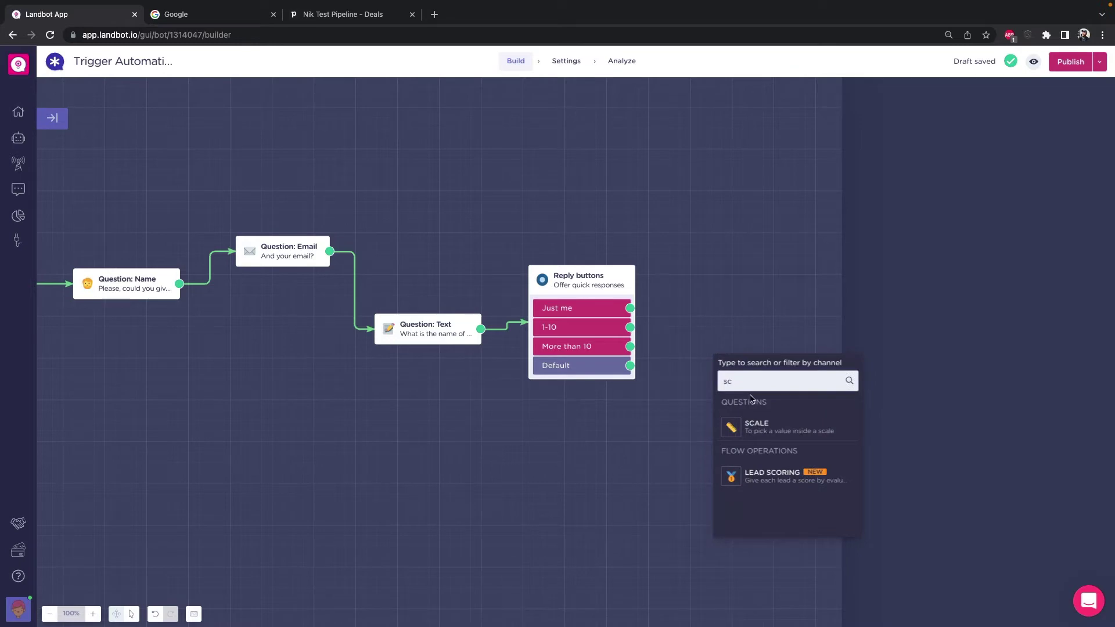
pyautogui.click(754, 470)
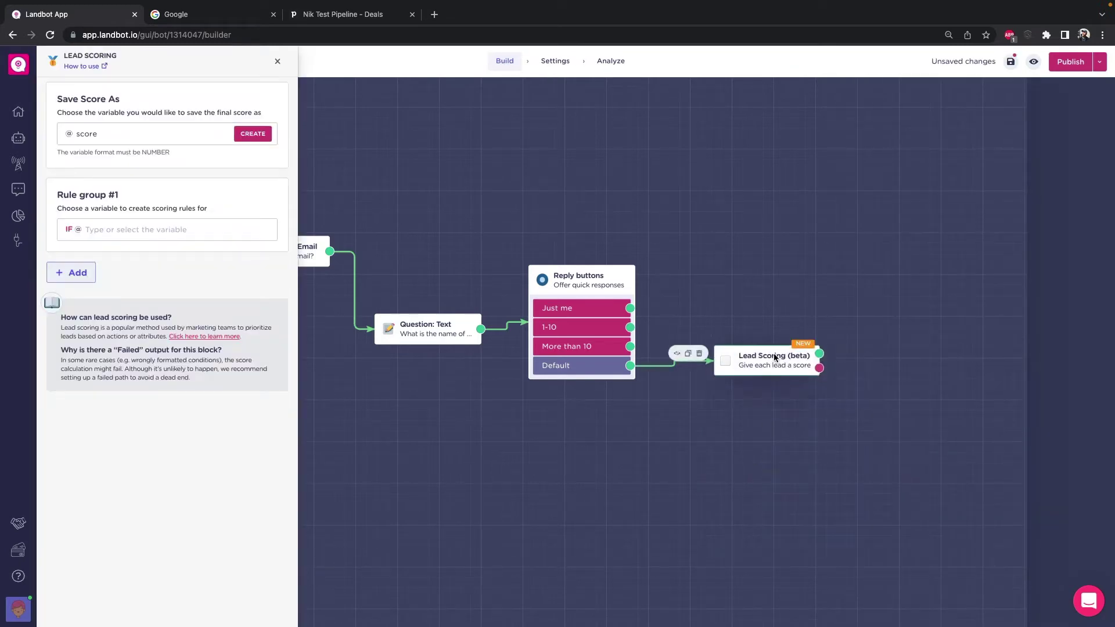
pyautogui.click(131, 230)
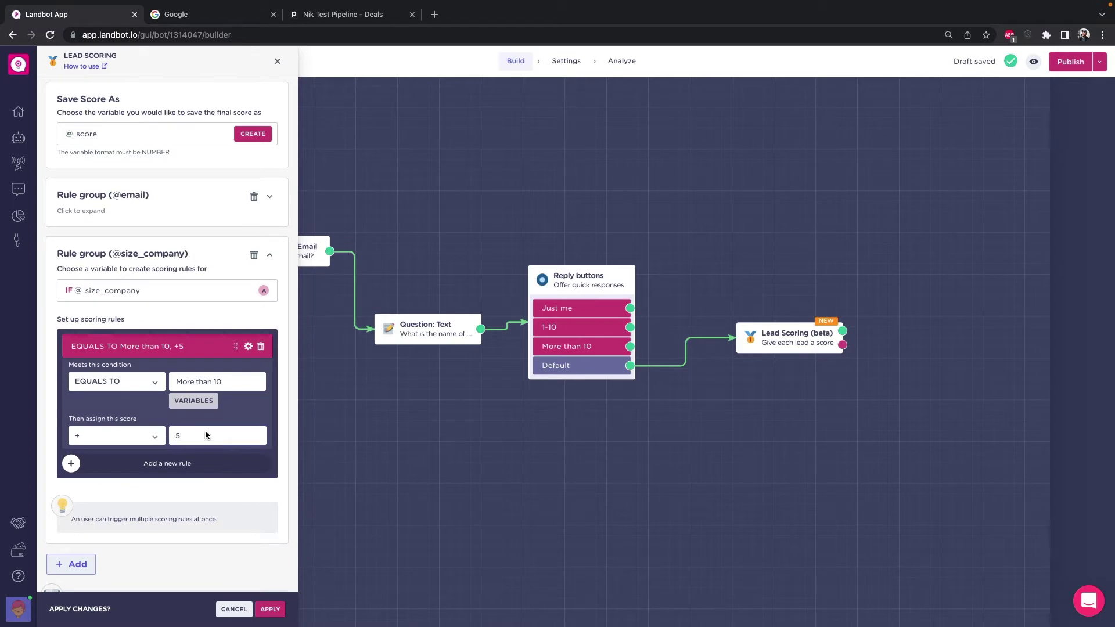
pyautogui.scroll(-2, 175, 506)
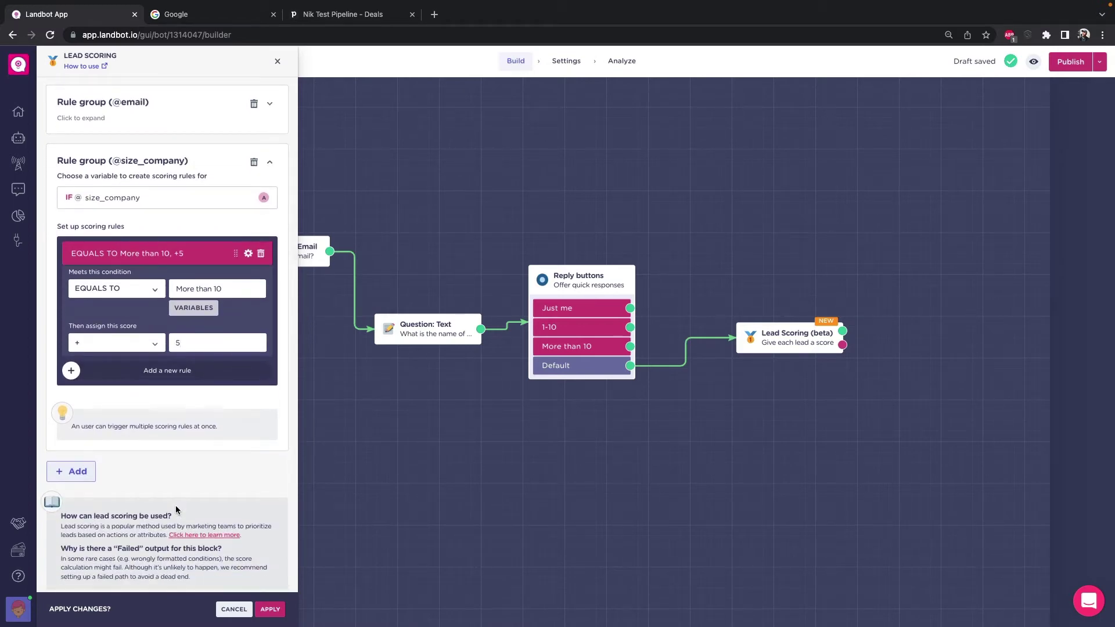
pyautogui.click(269, 609)
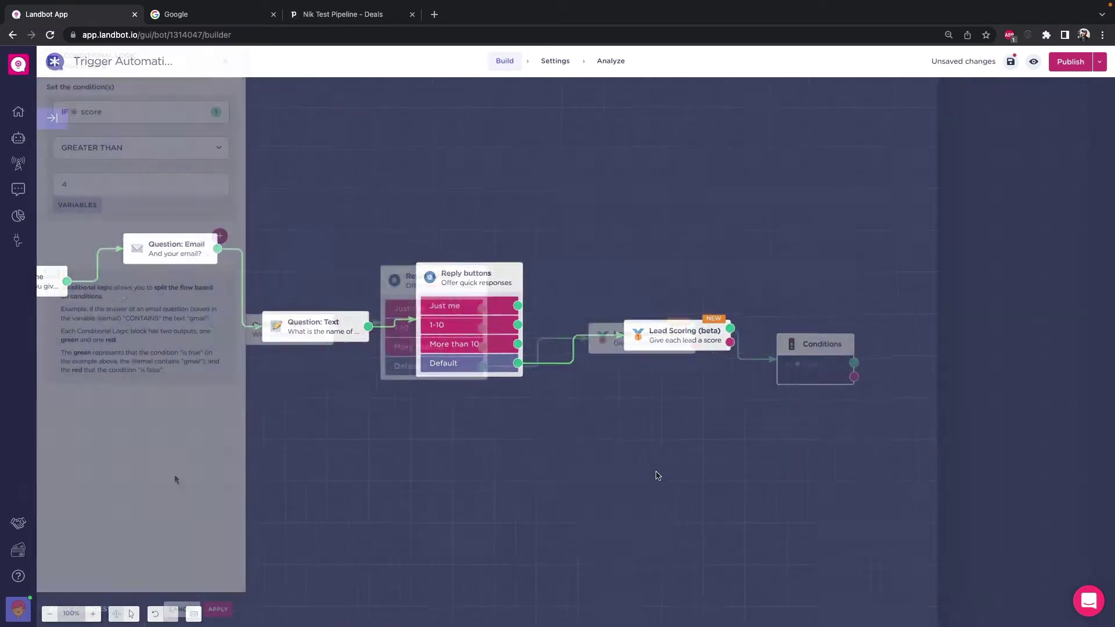
# Attach a new block to the true path of the score-greater-than-4 condition.
pyautogui.hscroll(5, 692, 447)
pyautogui.hscroll(2, 692, 448)
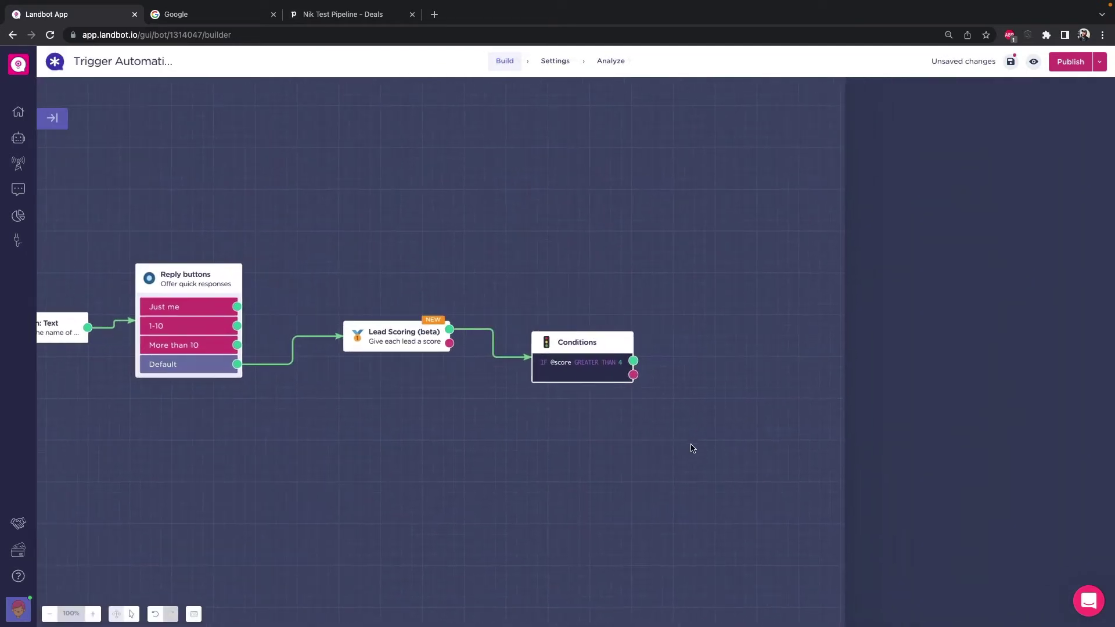
pyautogui.hscroll(1, 692, 447)
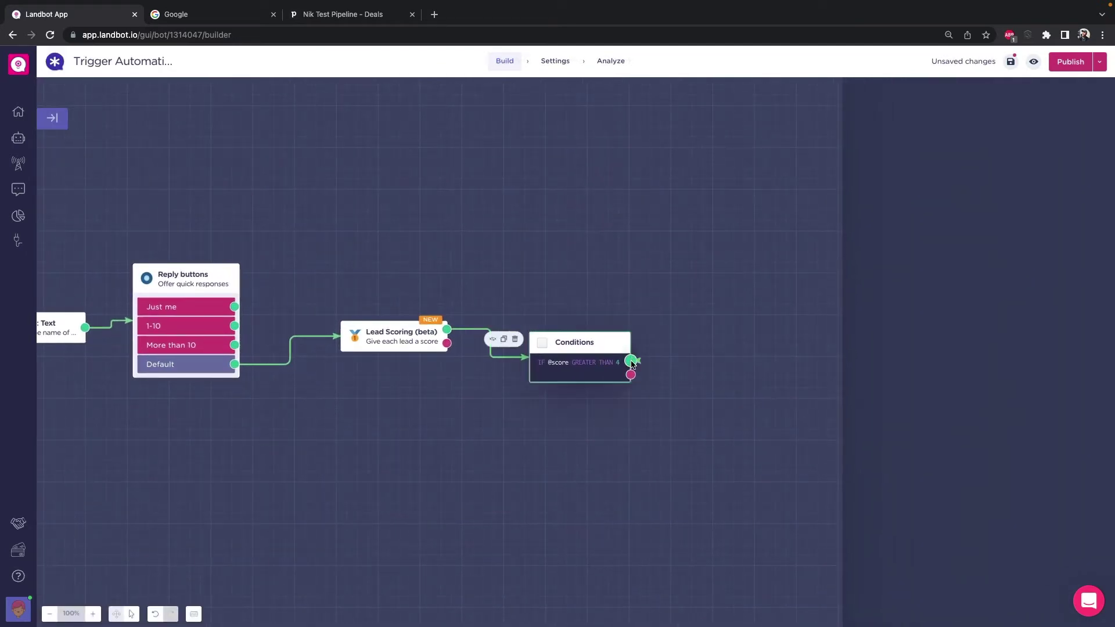
pyautogui.moveTo(631, 360); pyautogui.dragTo(763, 293)
pyautogui.click(789, 321)
# Add a Trigger Automation block on the true path and a thank-you message on the false path.
pyautogui.write('trig')
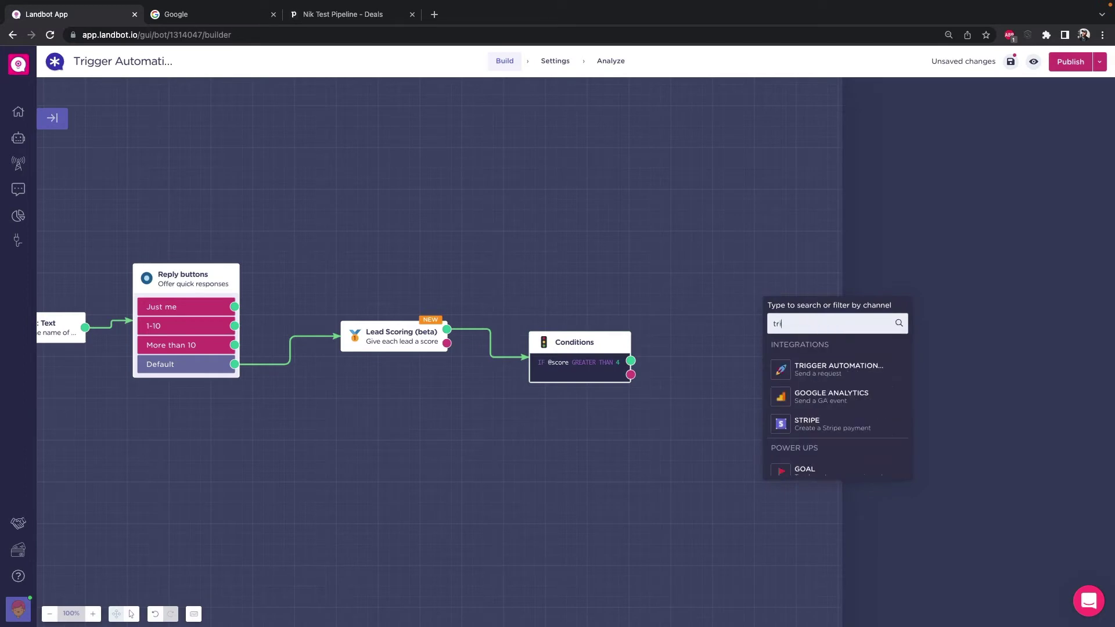
pyautogui.click(796, 366)
pyautogui.moveTo(630, 374); pyautogui.dragTo(839, 448)
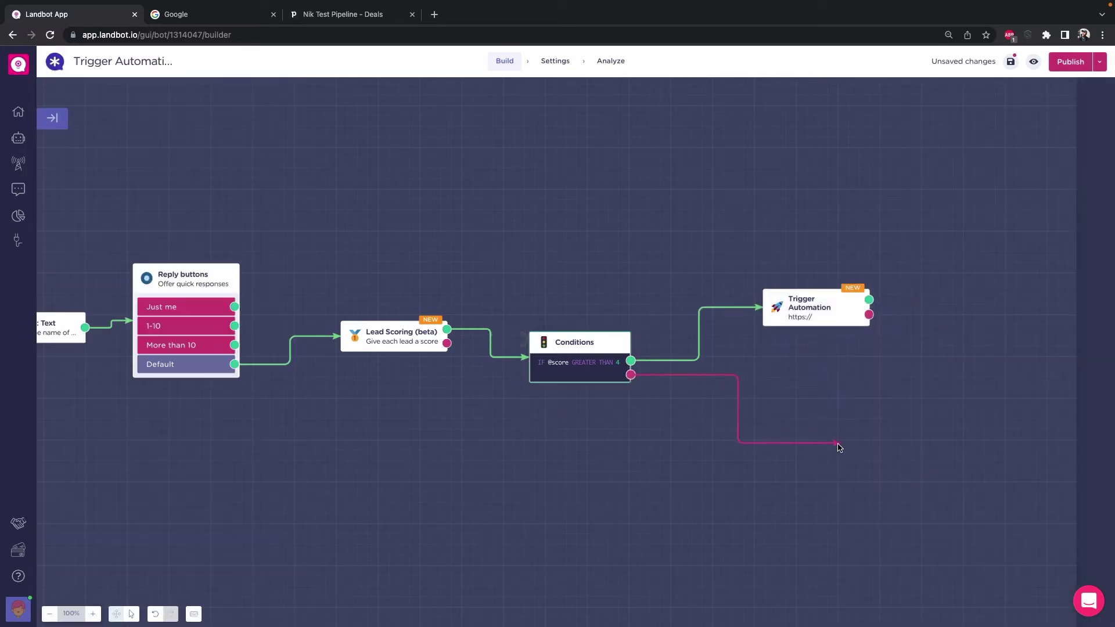
pyautogui.click(904, 469)
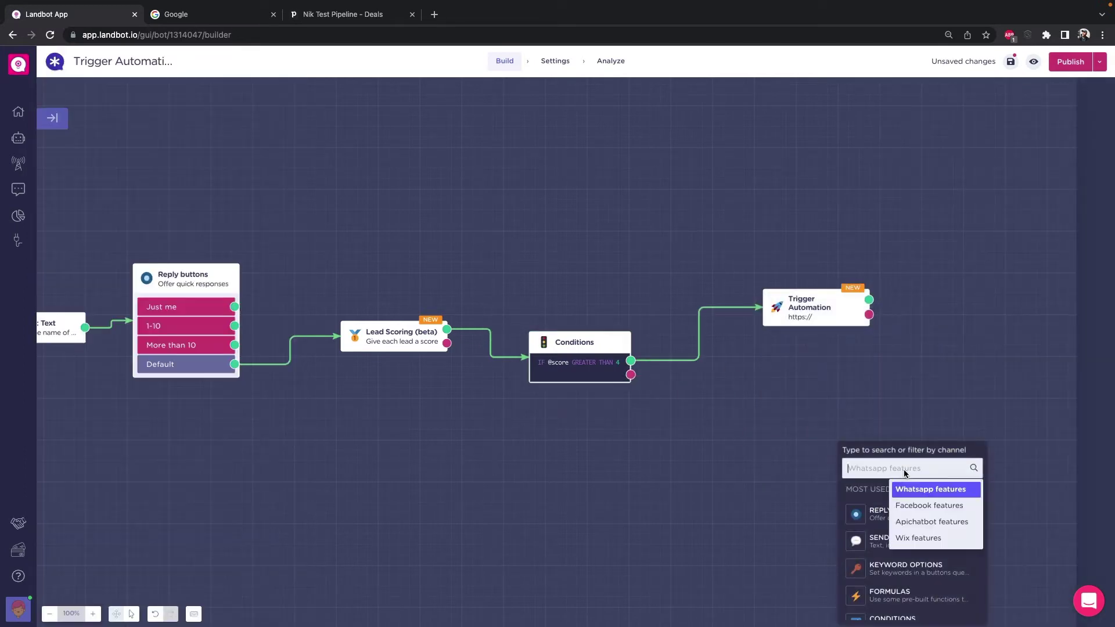
pyautogui.click(860, 541)
pyautogui.write('Thank you name, we will contact you as soon as possible.')
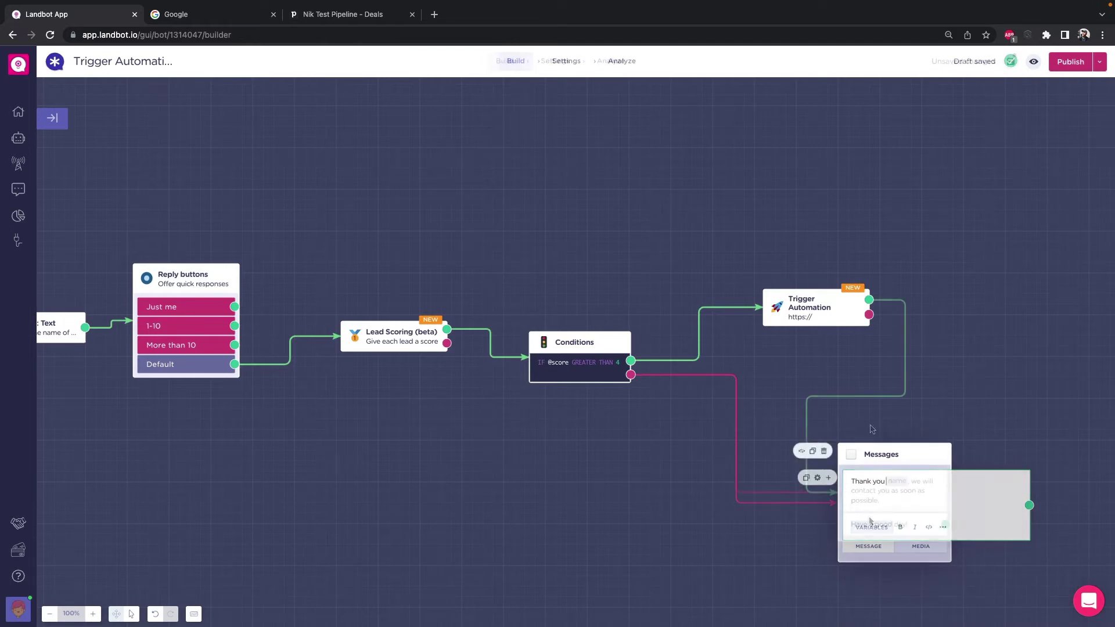
# Open the Trigger Automation block's settings, then search Google for 'make.com'.
pyautogui.click(827, 322)
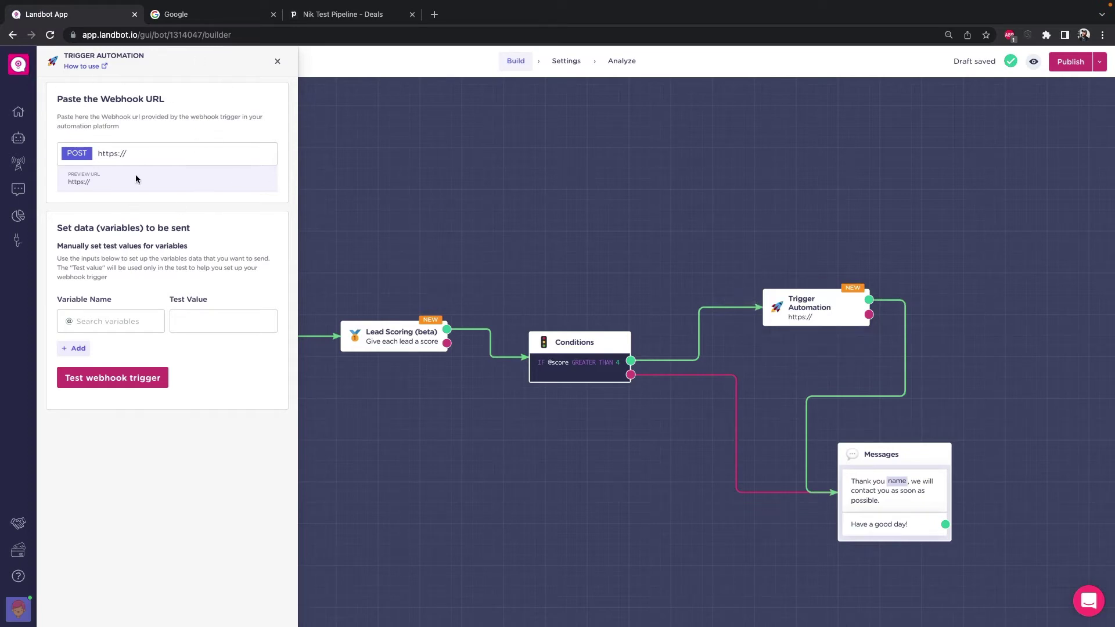
pyautogui.click(210, 16)
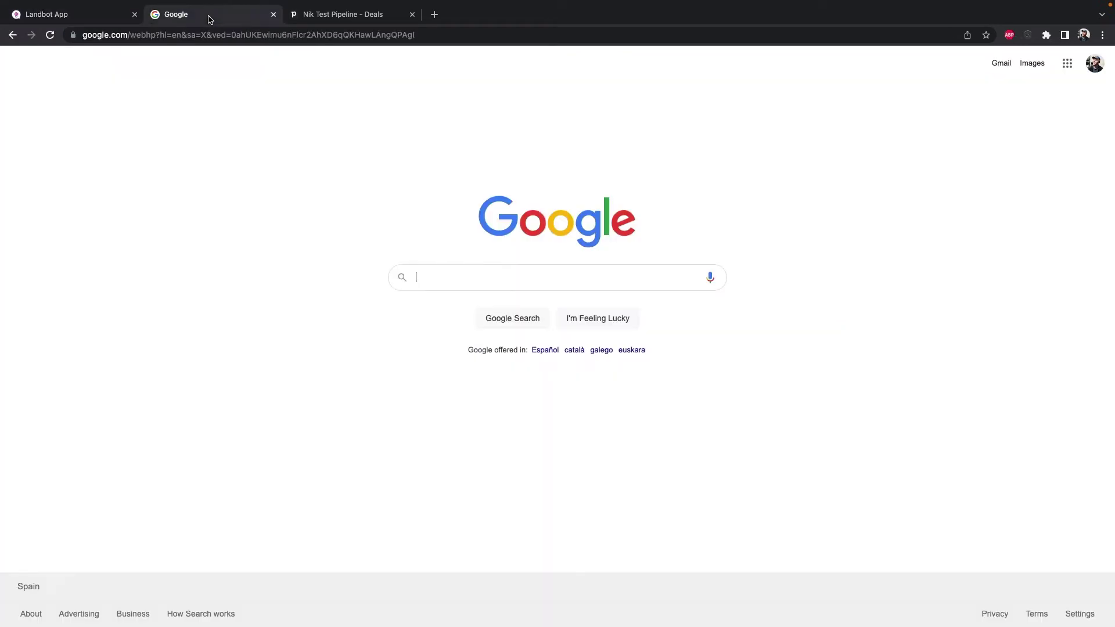
pyautogui.write('make.c')
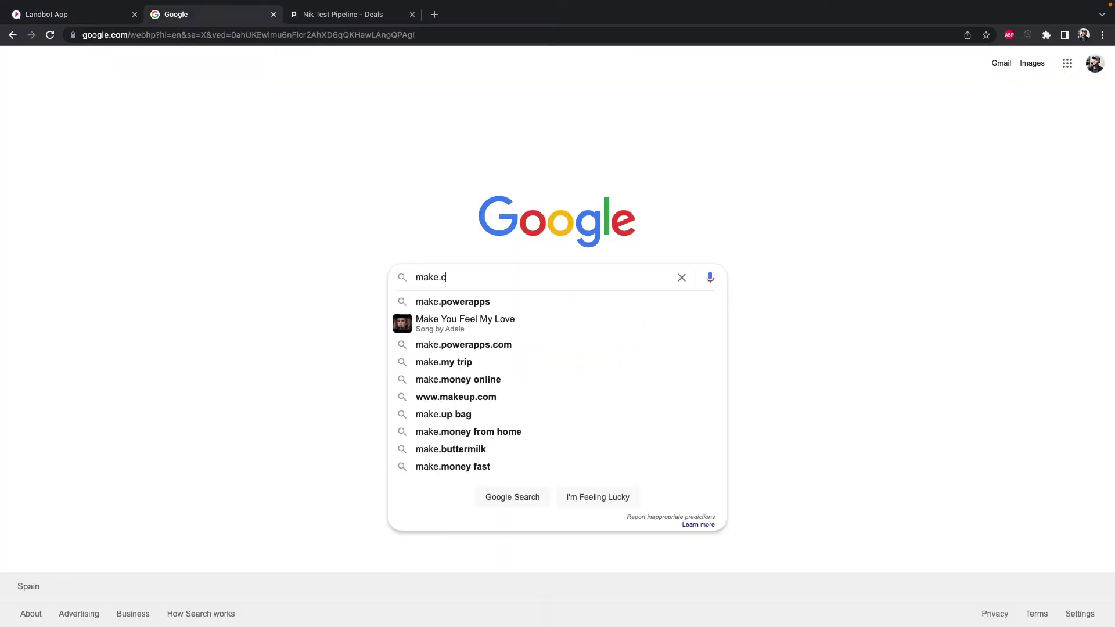
pyautogui.write('om')
pyautogui.press('Return')
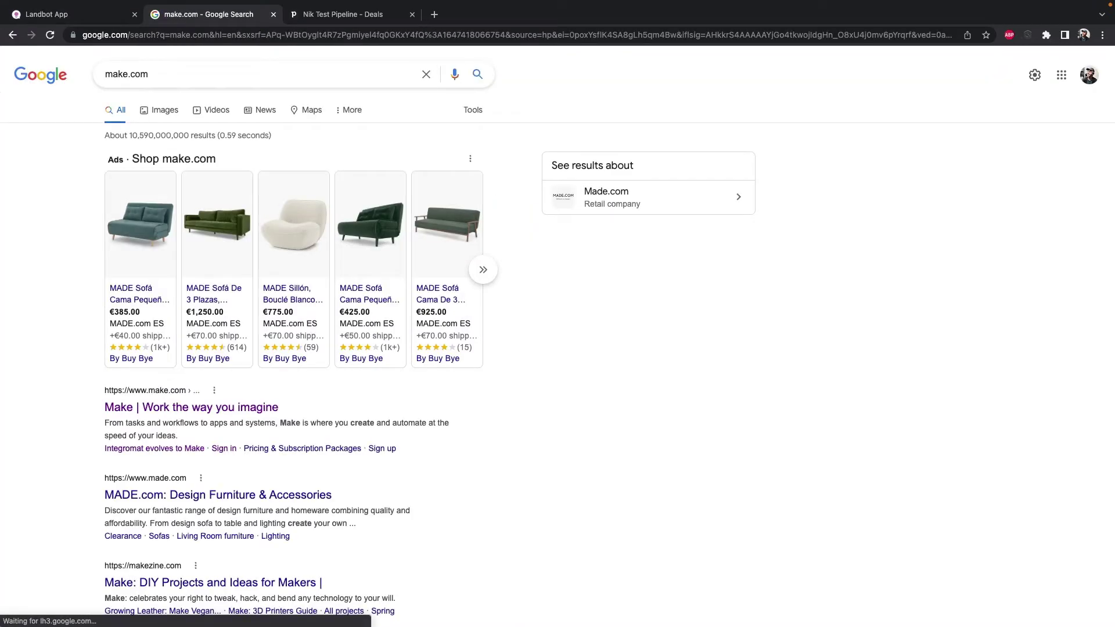
# Go from the search results to the Make dashboard and start a new scenario's first module.
pyautogui.click(226, 414)
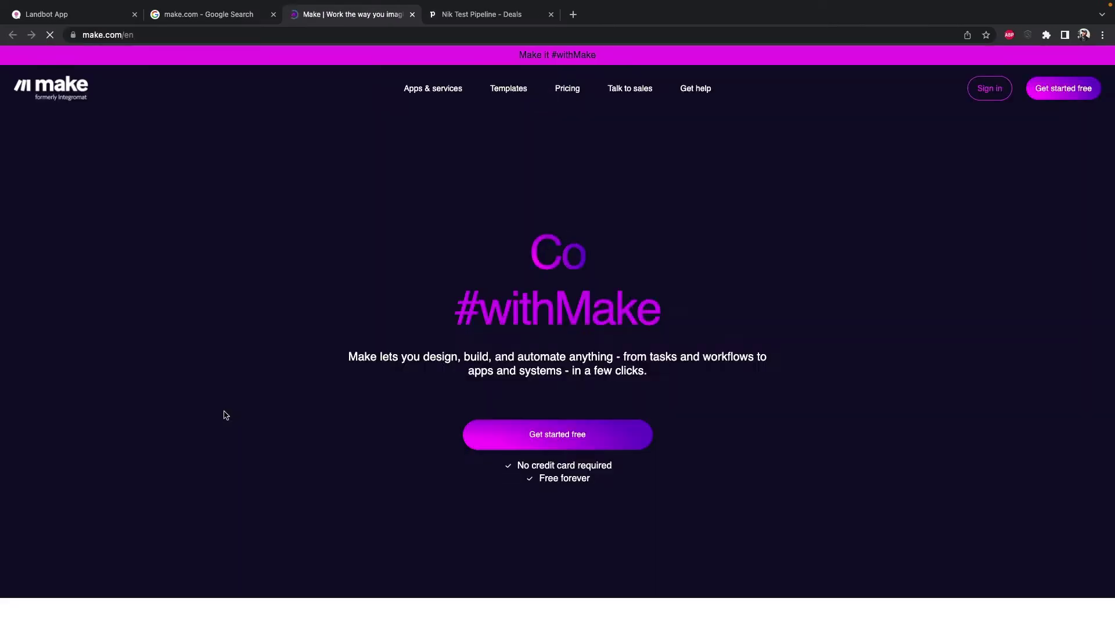
pyautogui.click(981, 88)
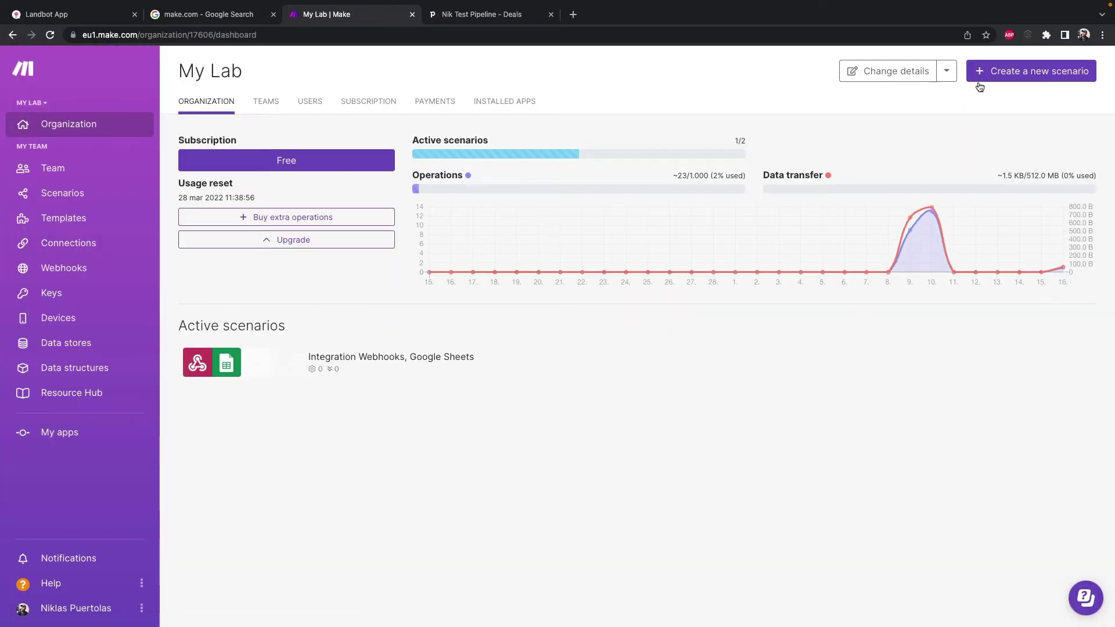
pyautogui.click(1009, 70)
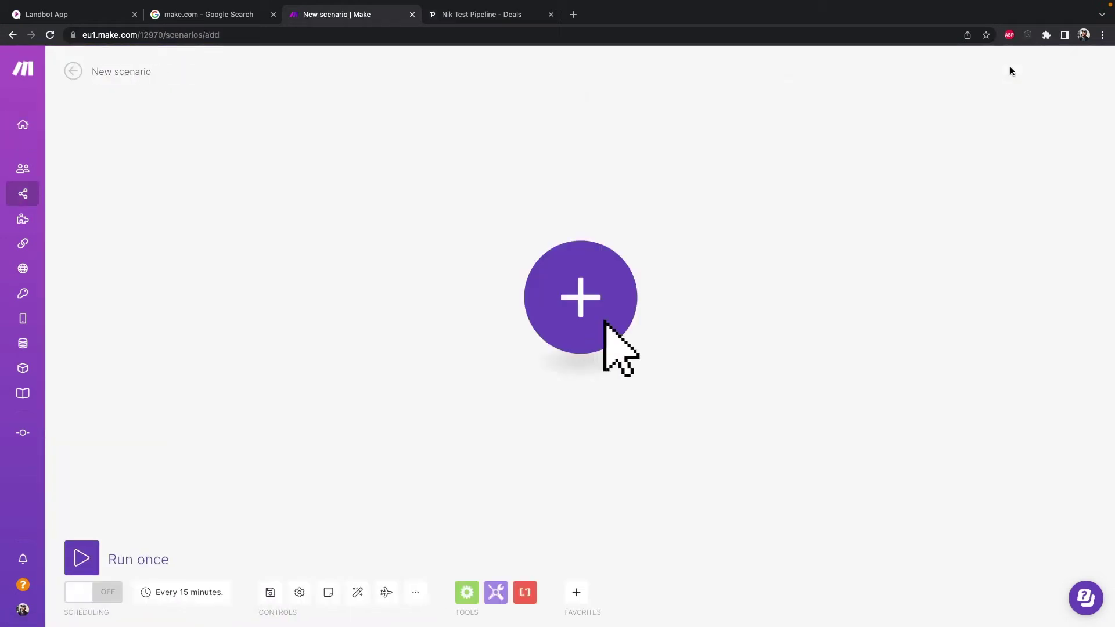
pyautogui.click(581, 297)
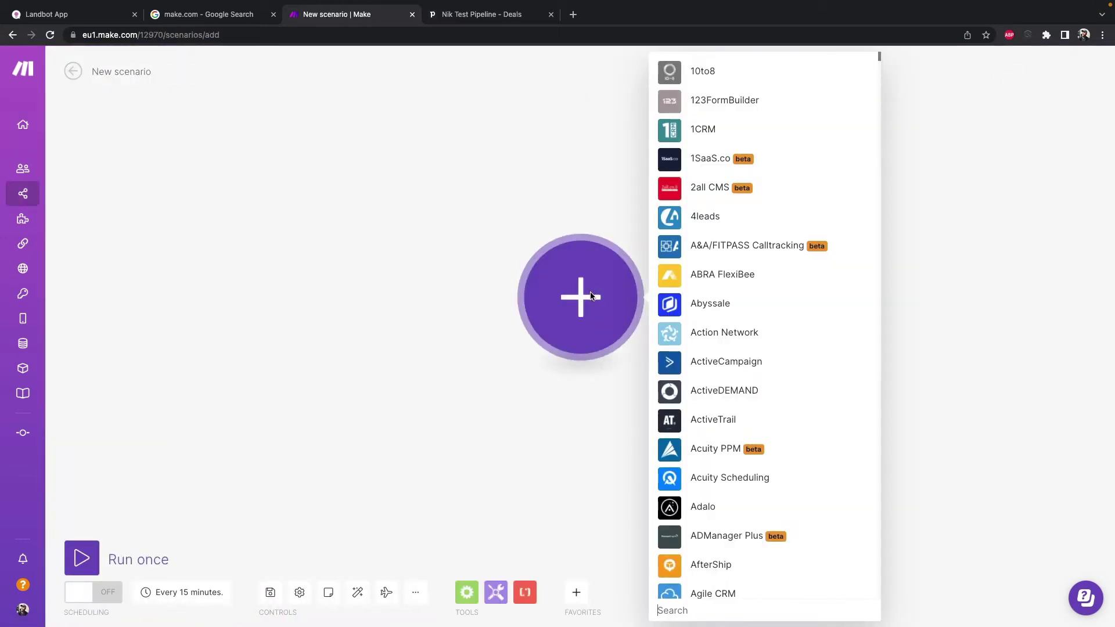
# Add a Webhooks Custom webhook trigger named 'Landbot-Pipedrive' and save it to start listening.
pyautogui.write('webhook')
pyautogui.scroll(-3, 720, 400)
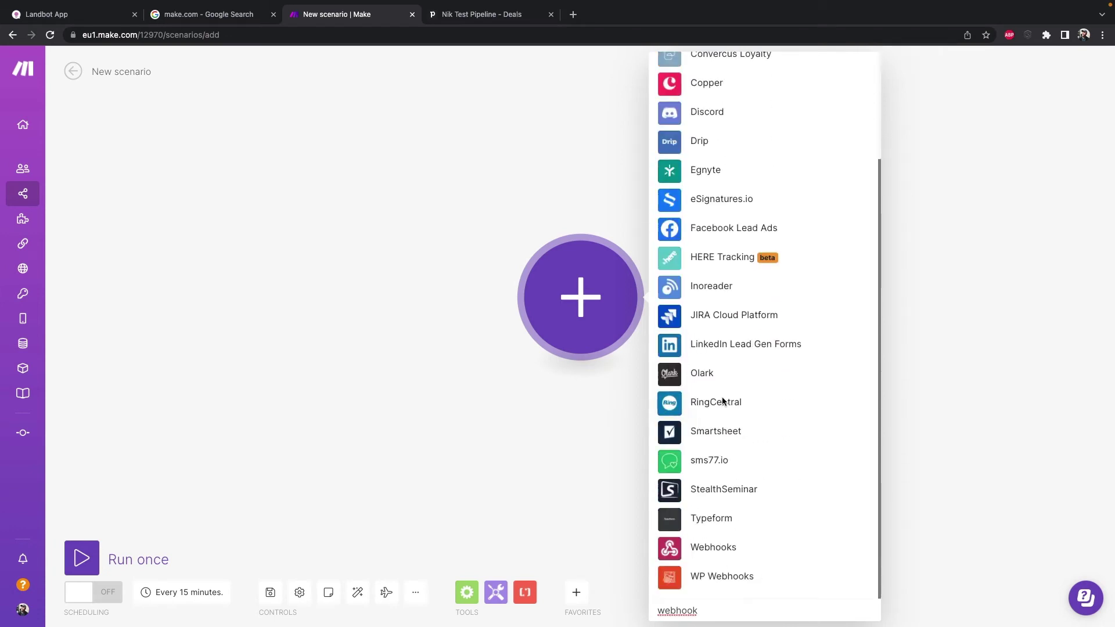
pyautogui.click(713, 546)
pyautogui.click(736, 287)
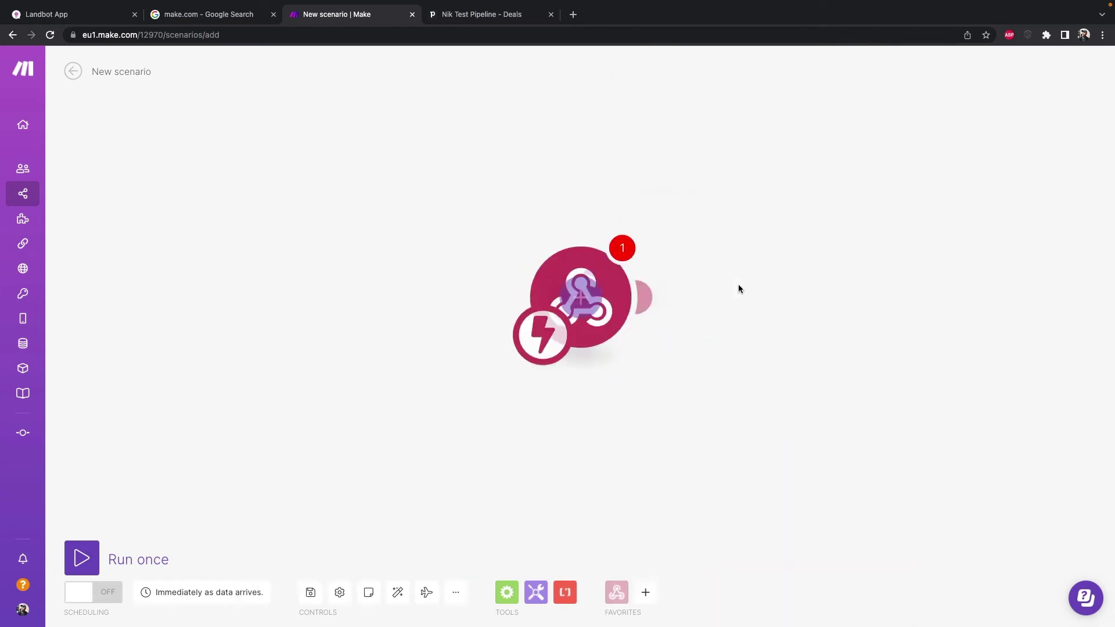
pyautogui.click(855, 293)
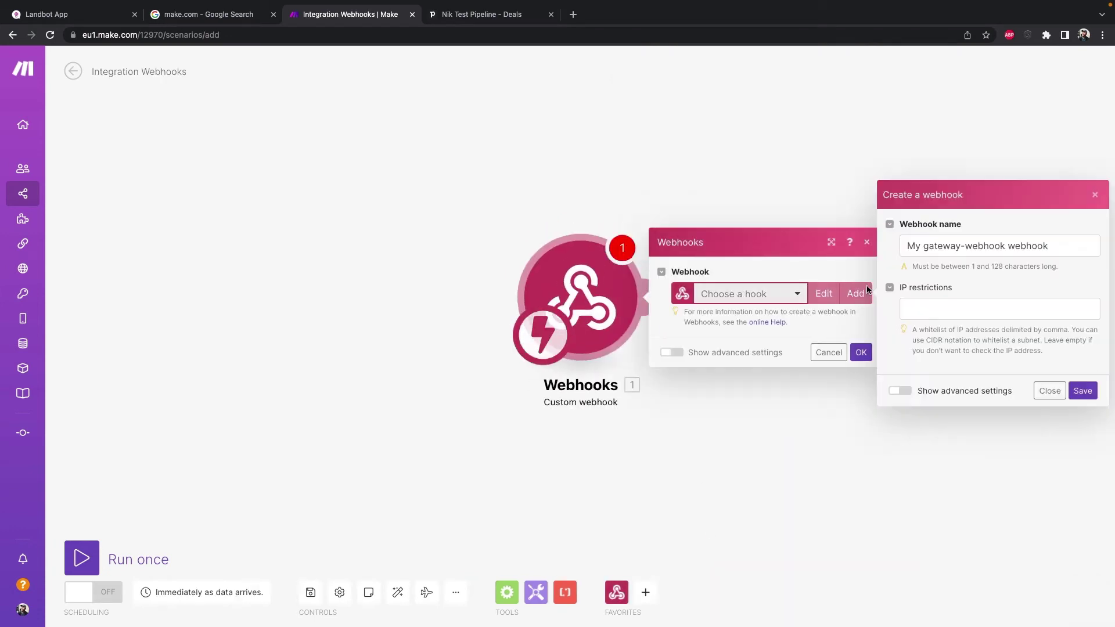
pyautogui.tripleClick(959, 245)
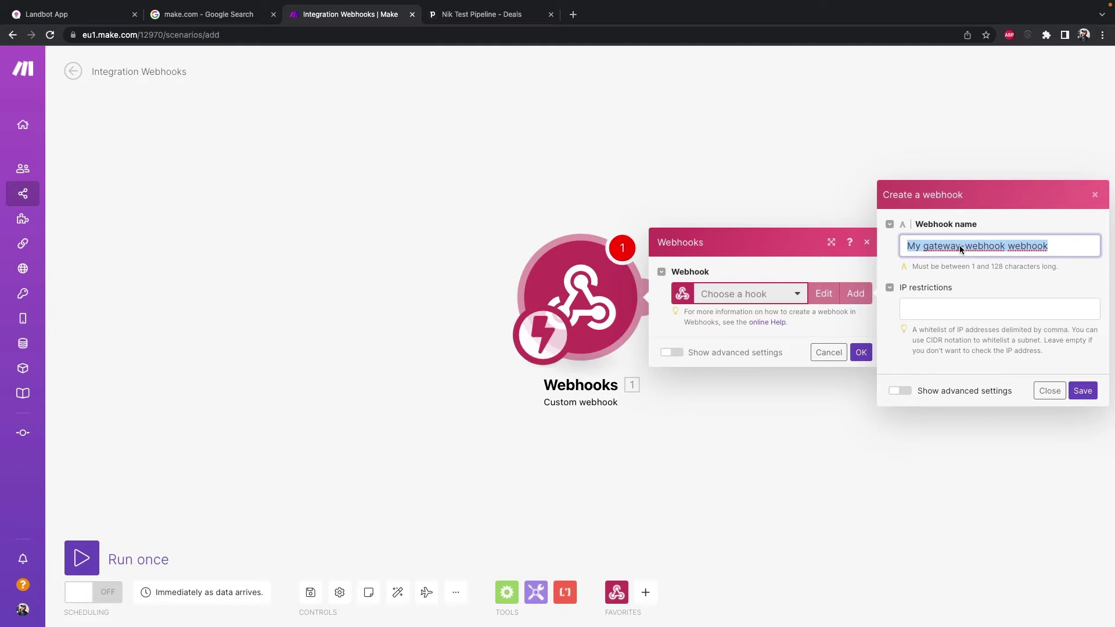
pyautogui.write('Landbot-Pipedri')
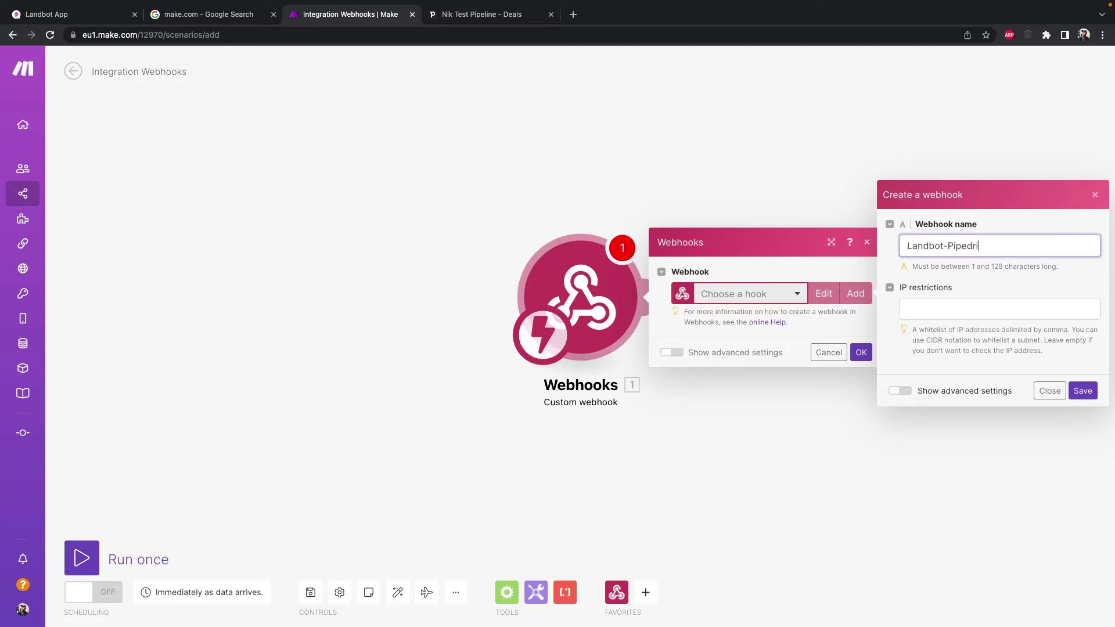
pyautogui.write('ve')
pyautogui.click(1082, 390)
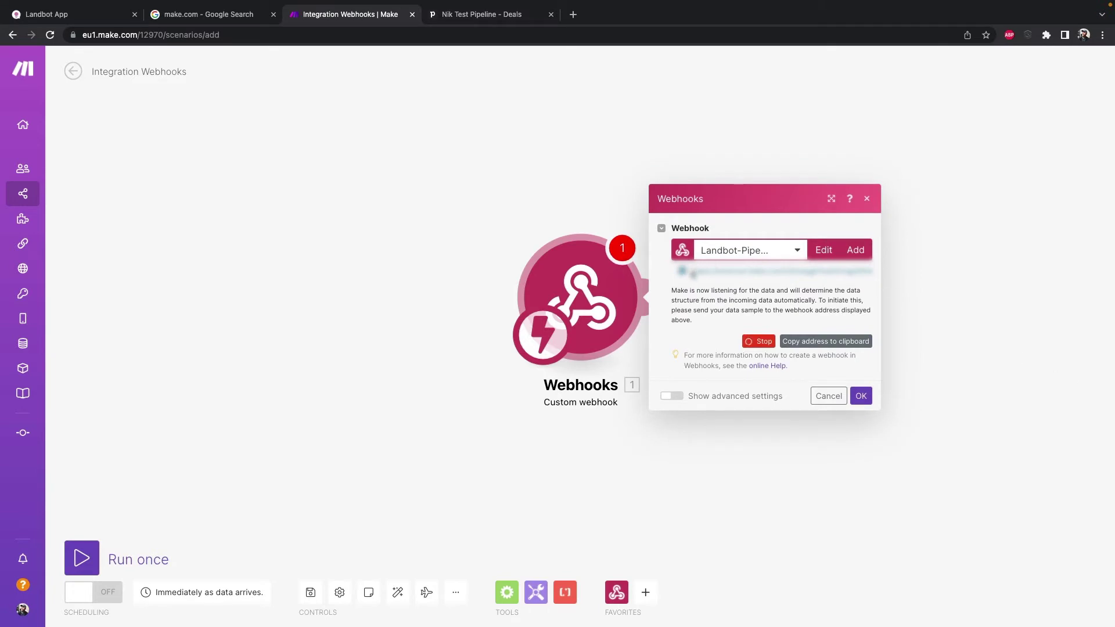
# Select the new webhook's address and return to the Landbot builder.
pyautogui.moveTo(688, 270); pyautogui.dragTo(884, 281)
pyautogui.tripleClick(868, 270)
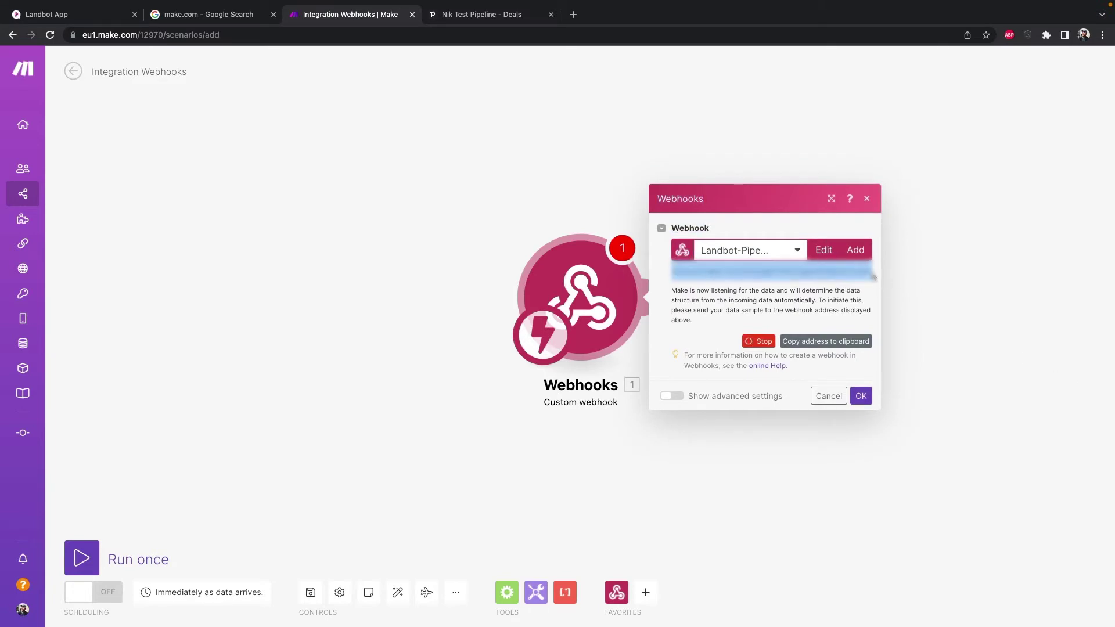
pyautogui.click(107, 16)
# Paste the Make webhook URL into Trigger Automation, then confirm the module and Run once in Make.
pyautogui.tripleClick(114, 157)
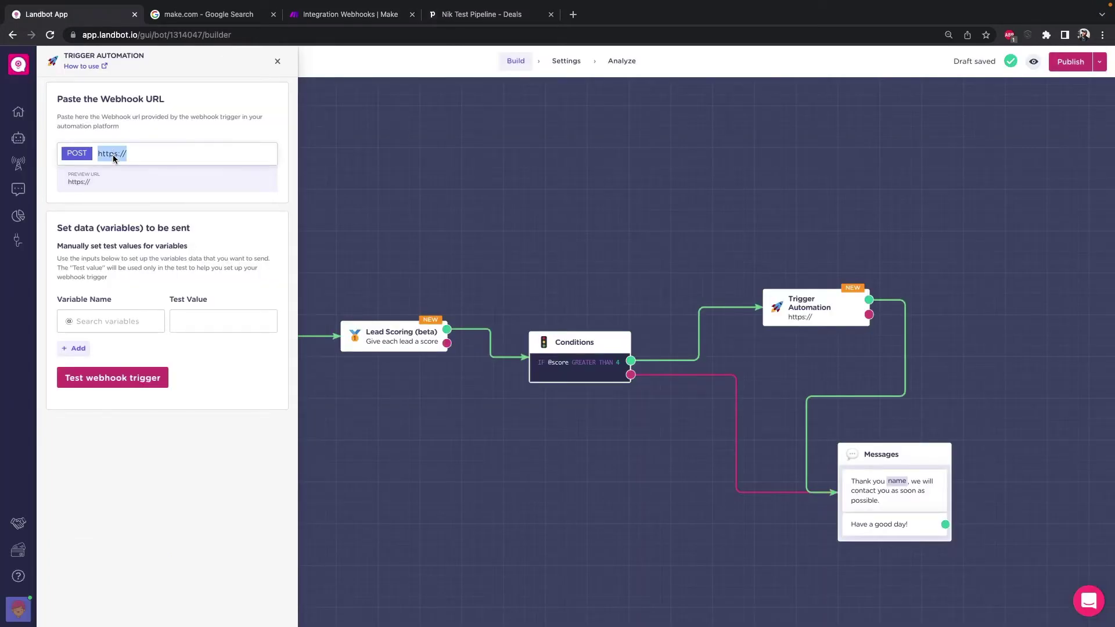
pyautogui.hotkey('ctrl', 'v')
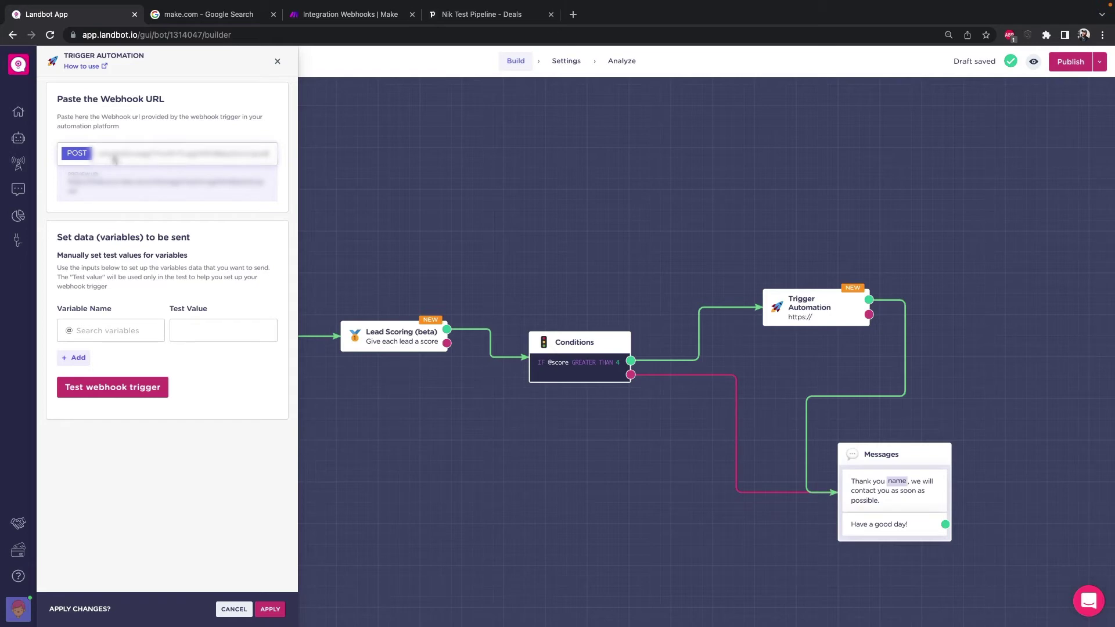
pyautogui.click(343, 18)
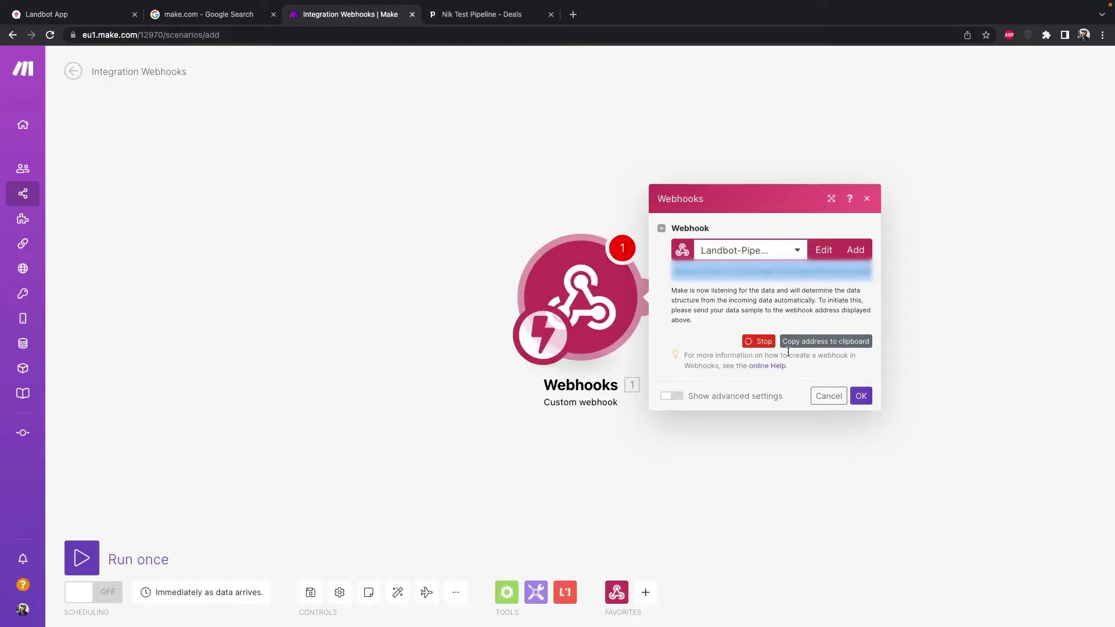
pyautogui.click(858, 395)
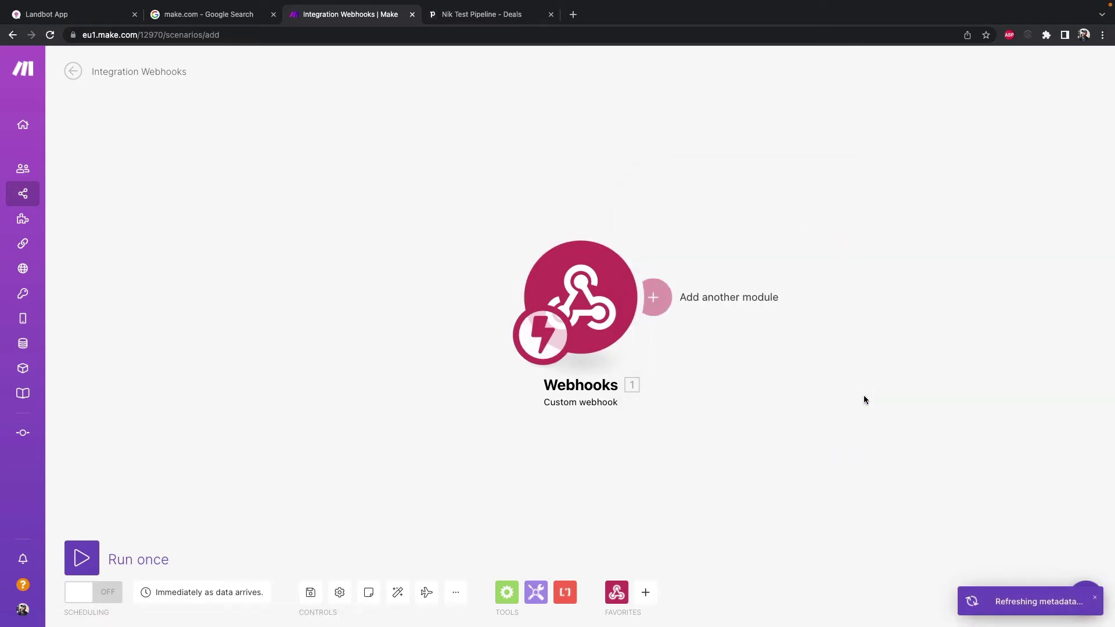
pyautogui.click(82, 558)
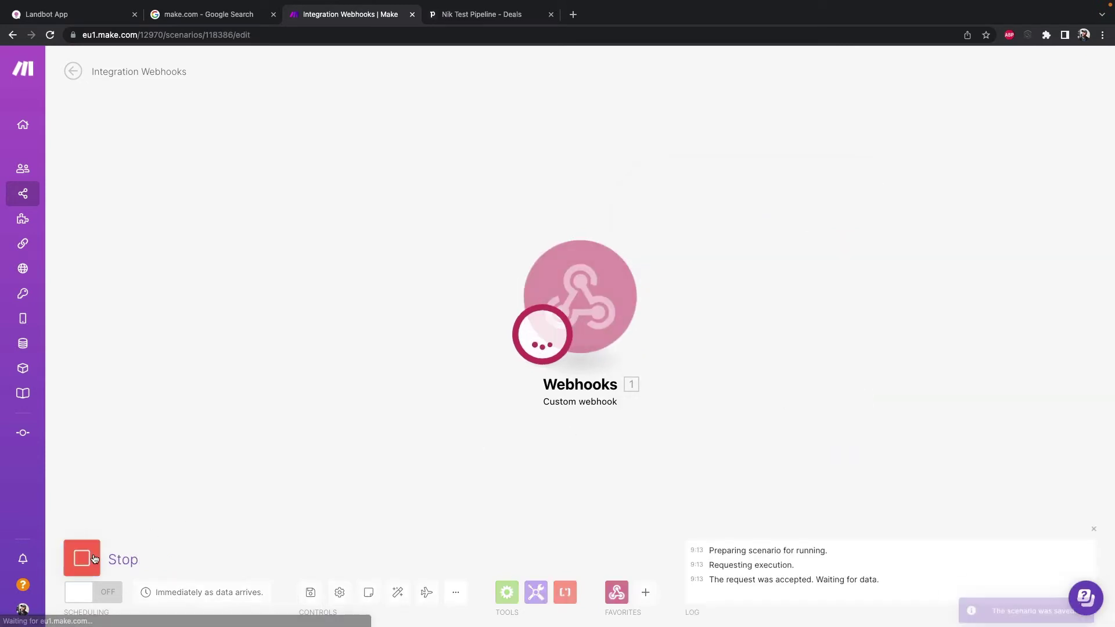
pyautogui.click(72, 21)
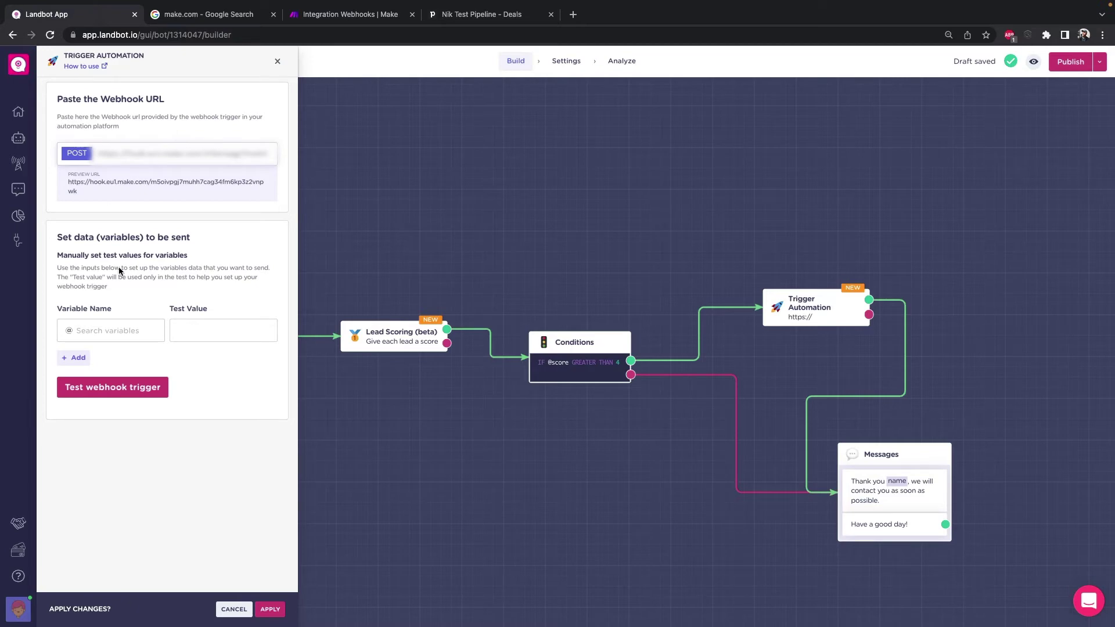
pyautogui.click(100, 330)
pyautogui.click(88, 380)
pyautogui.click(190, 333)
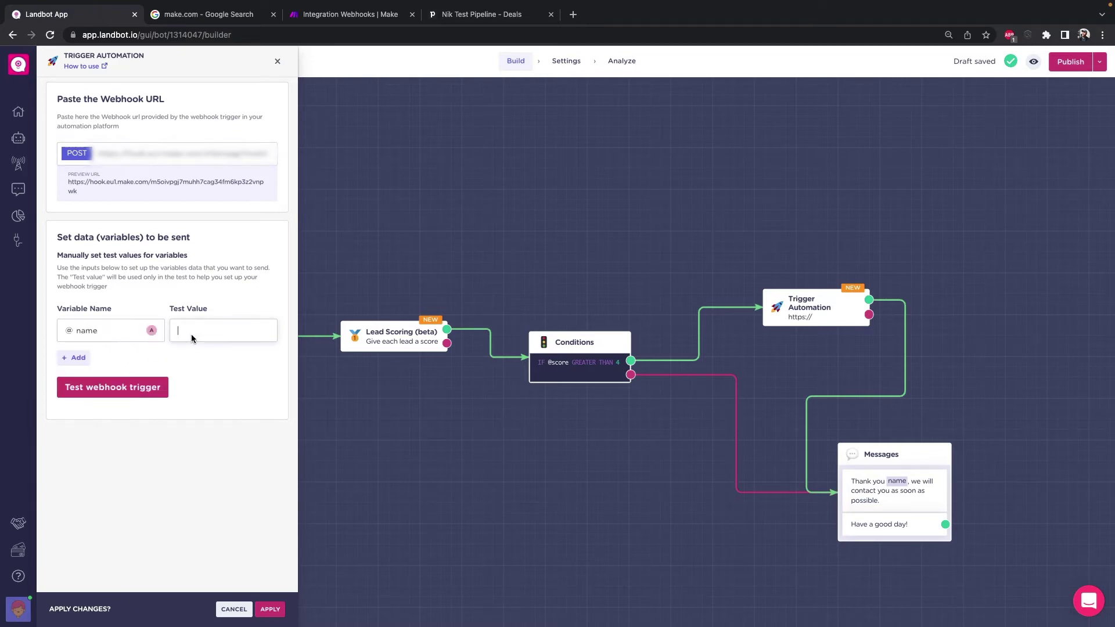
pyautogui.write('John')
pyautogui.click(73, 358)
pyautogui.click(86, 376)
pyautogui.write('john@test.com')
pyautogui.click(73, 402)
pyautogui.write('Test Company')
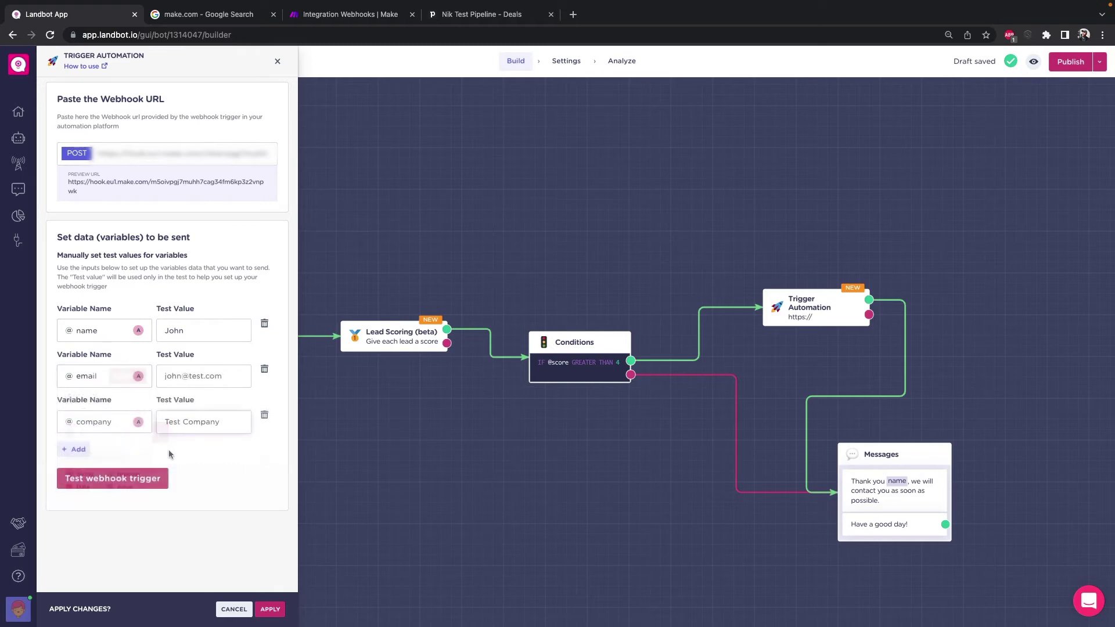
pyautogui.click(145, 479)
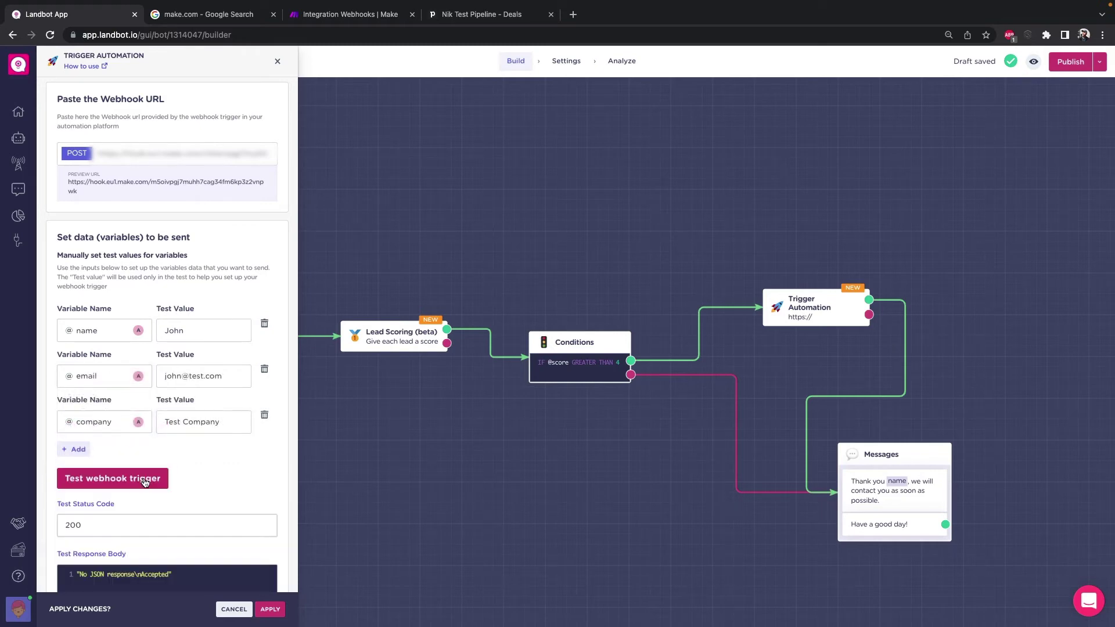
pyautogui.scroll(-3, 258, 538)
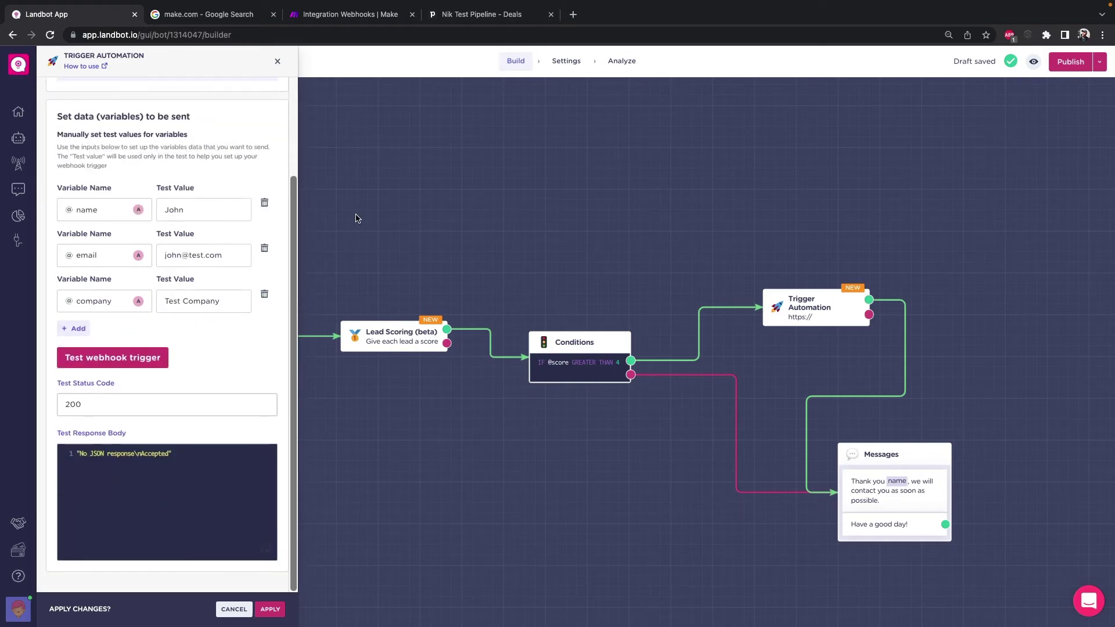
# Inspect the webhook module's received bundle with John's name, email and company.
pyautogui.click(357, 16)
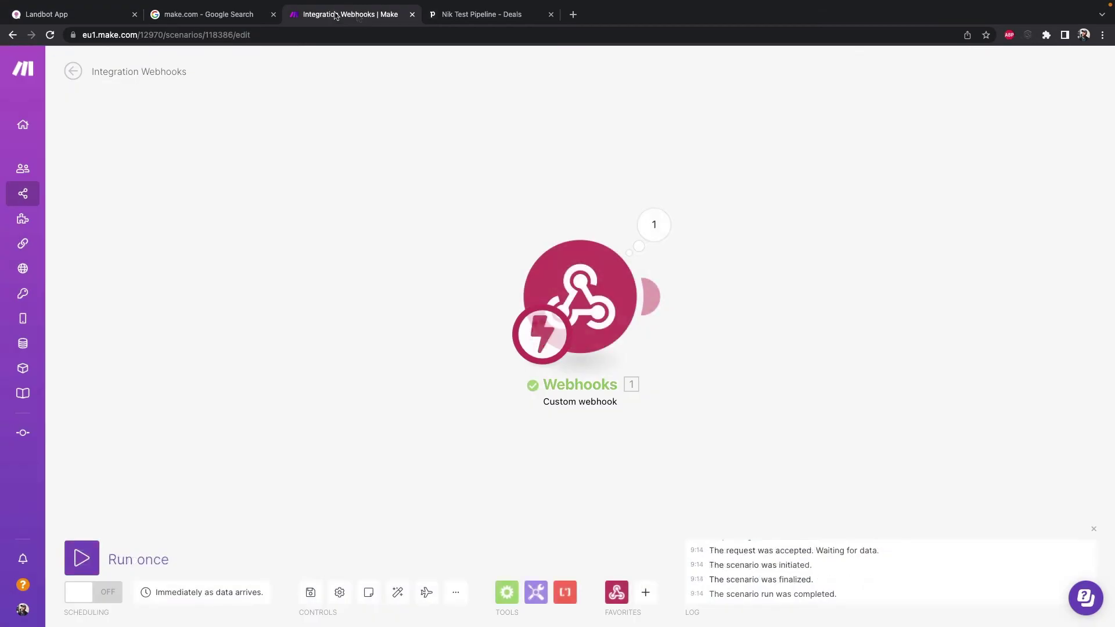
pyautogui.click(652, 224)
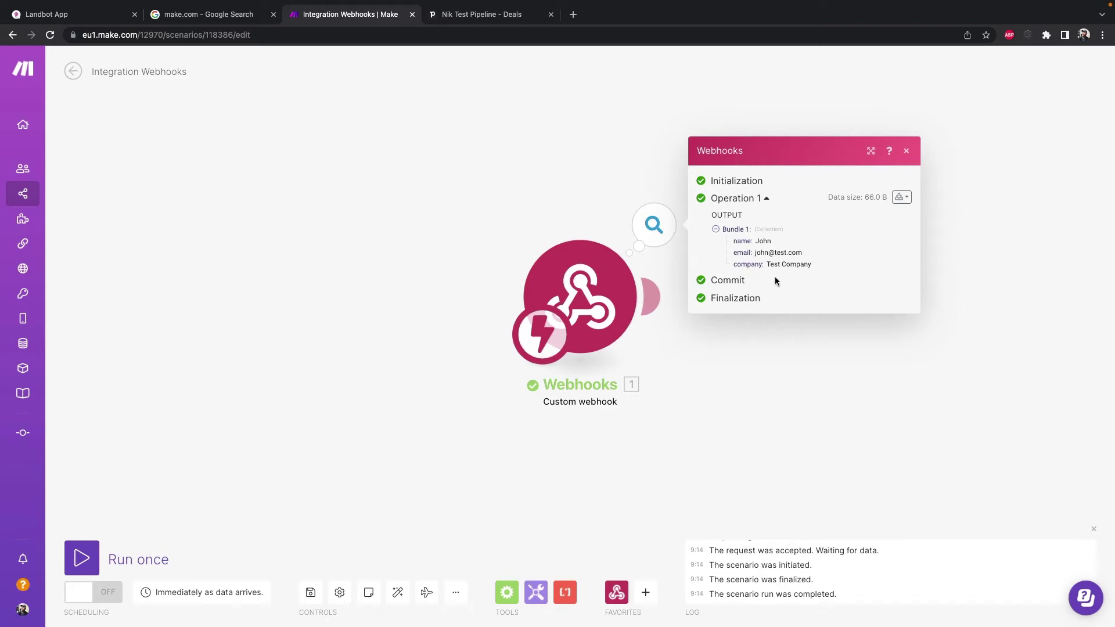
pyautogui.click(741, 375)
# Add a Pipedrive CRM 'Create a Deal' module after the webhook.
pyautogui.click(659, 300)
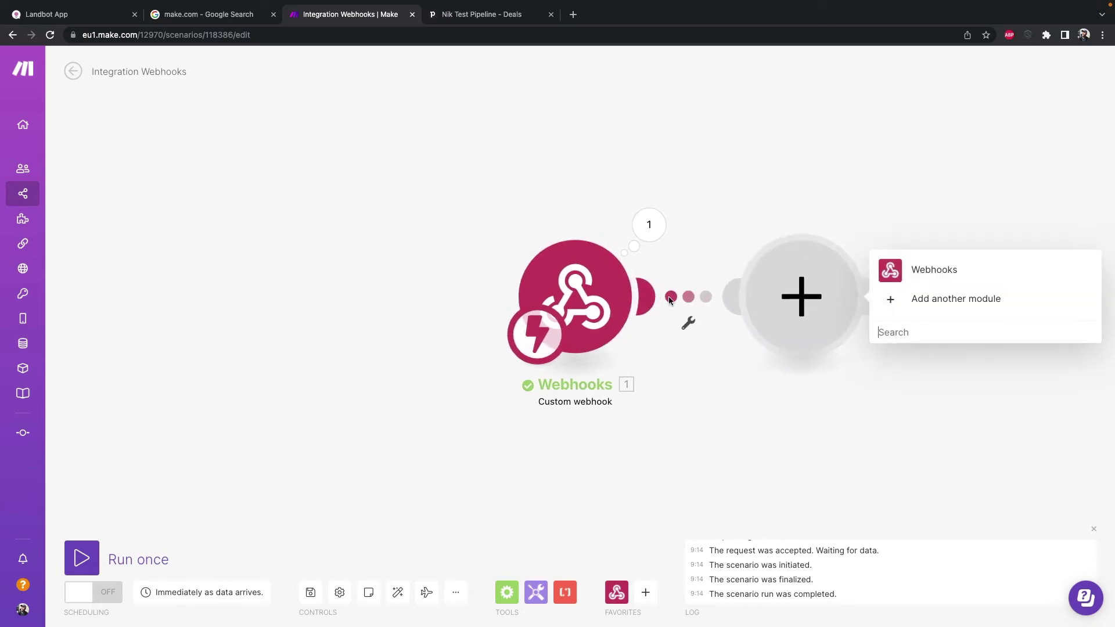
pyautogui.write('pipe')
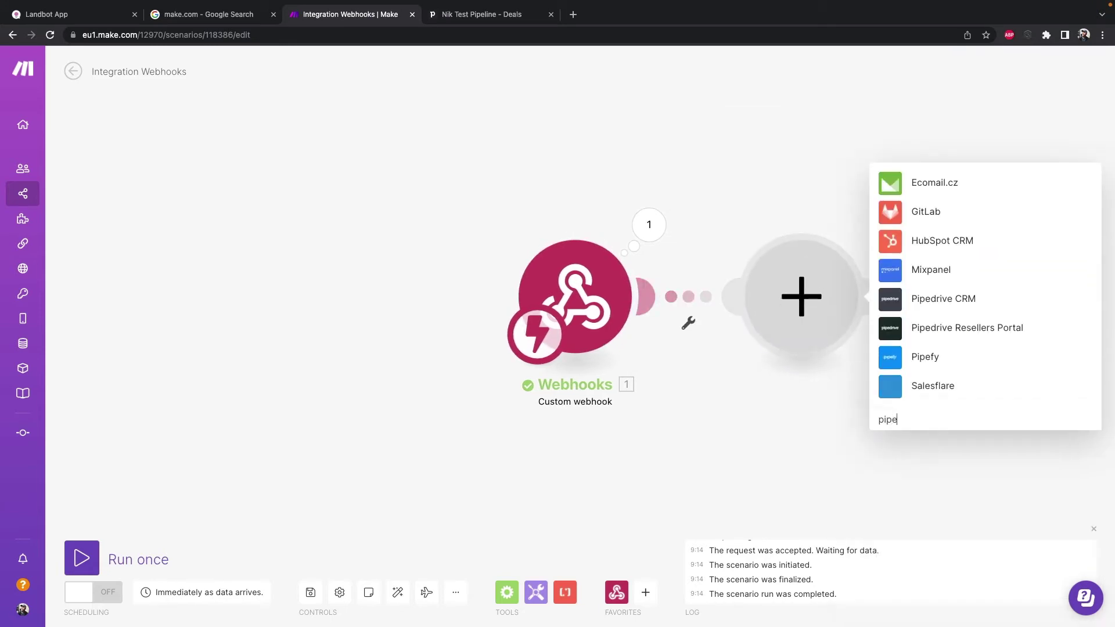
pyautogui.write('dr')
pyautogui.click(880, 268)
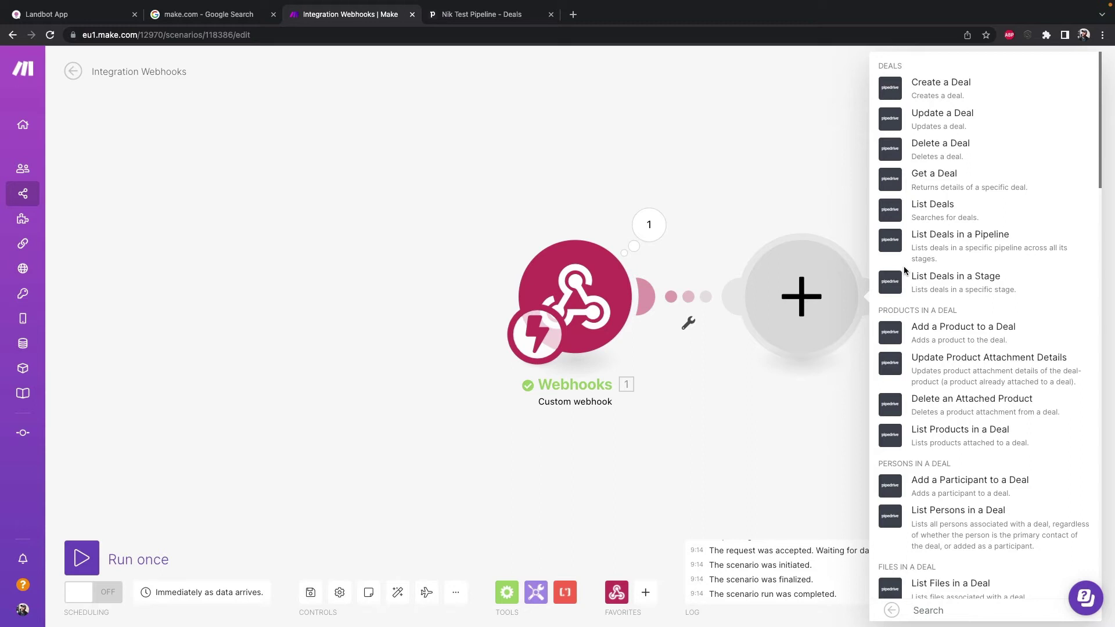
pyautogui.click(928, 87)
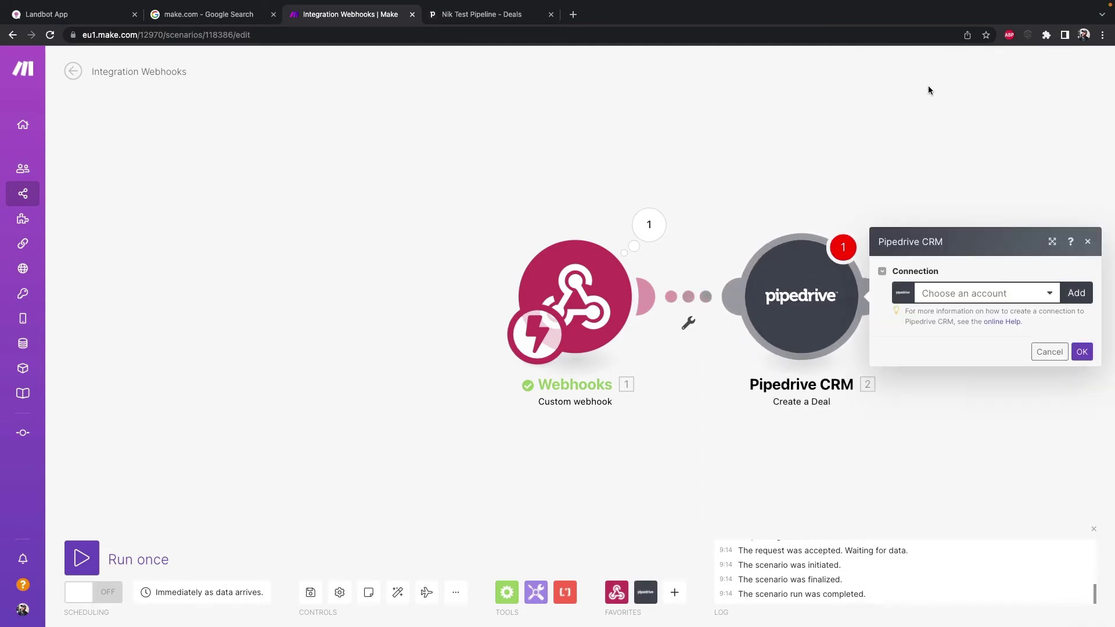
# Start a new Pipedrive connection of type 'Pipedrive API token (preferred)'.
pyautogui.click(1002, 289)
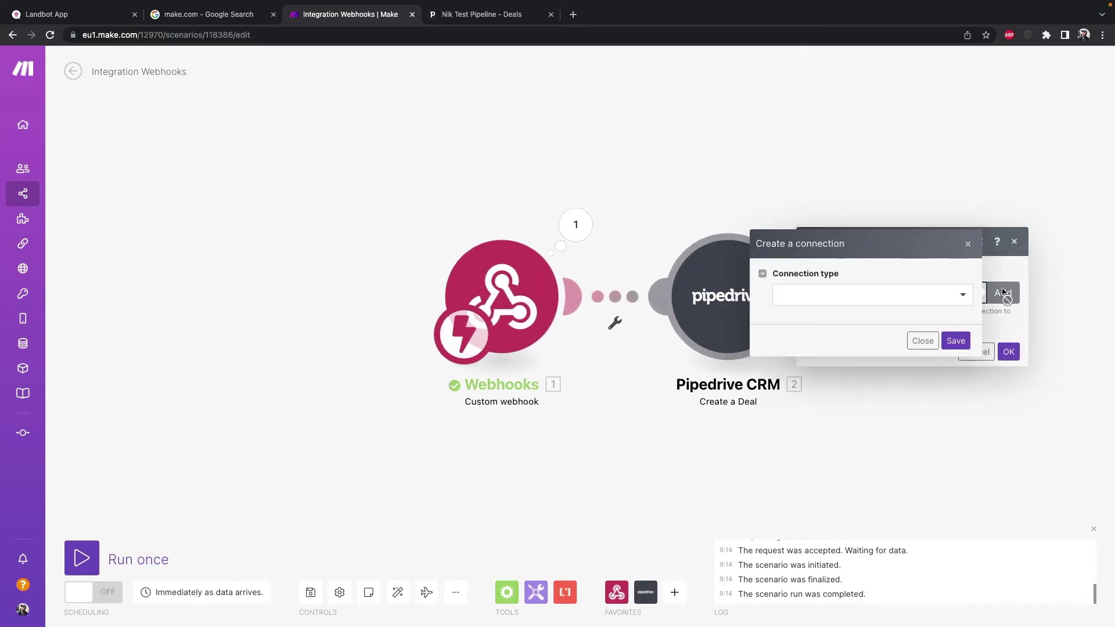
pyautogui.click(959, 294)
pyautogui.click(890, 336)
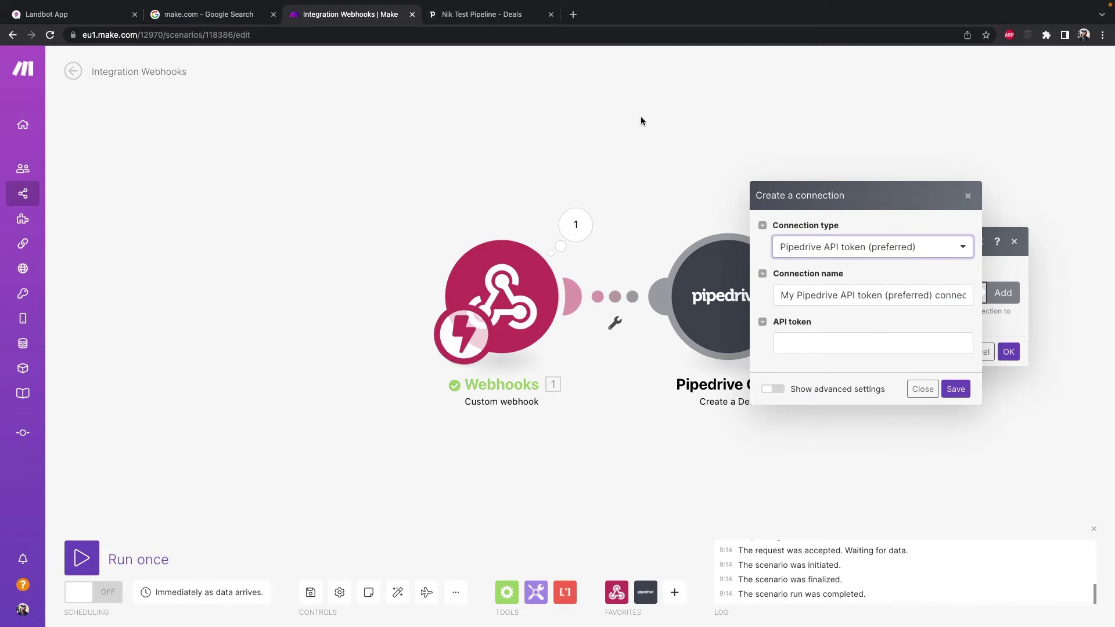
pyautogui.click(514, 21)
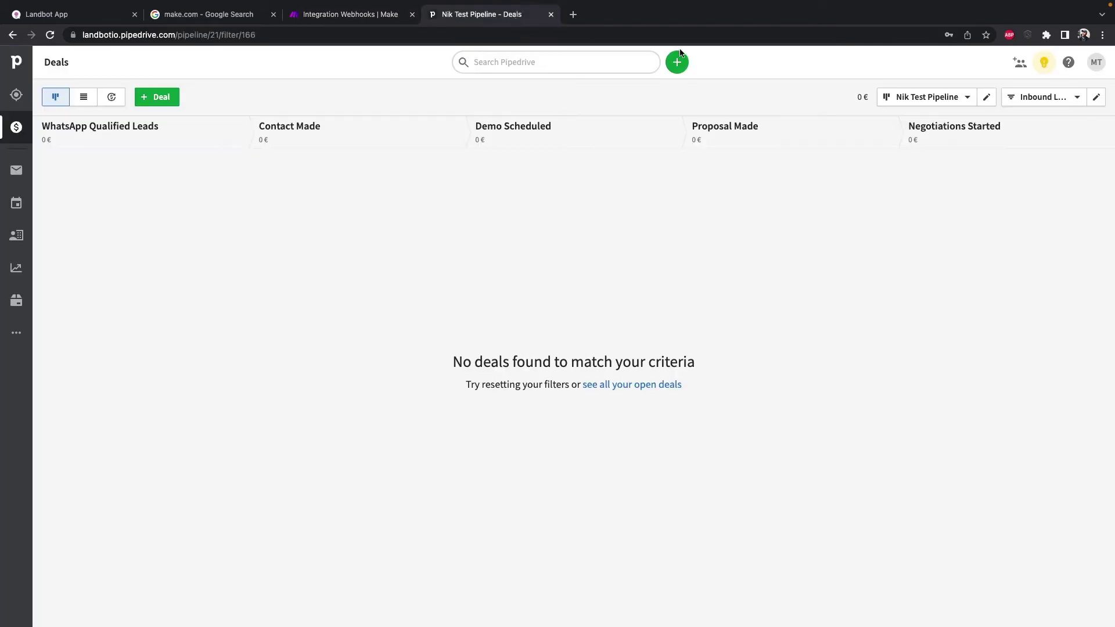
# Copy the personal API token from Pipedrive's Personal preferences API tab.
pyautogui.click(1096, 61)
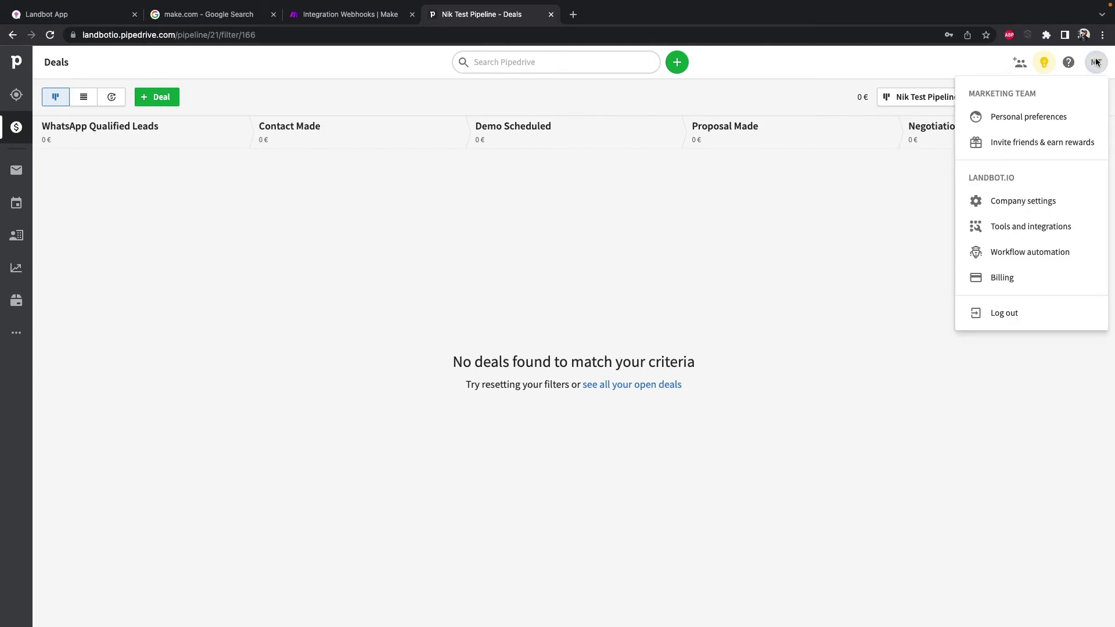
pyautogui.click(1015, 123)
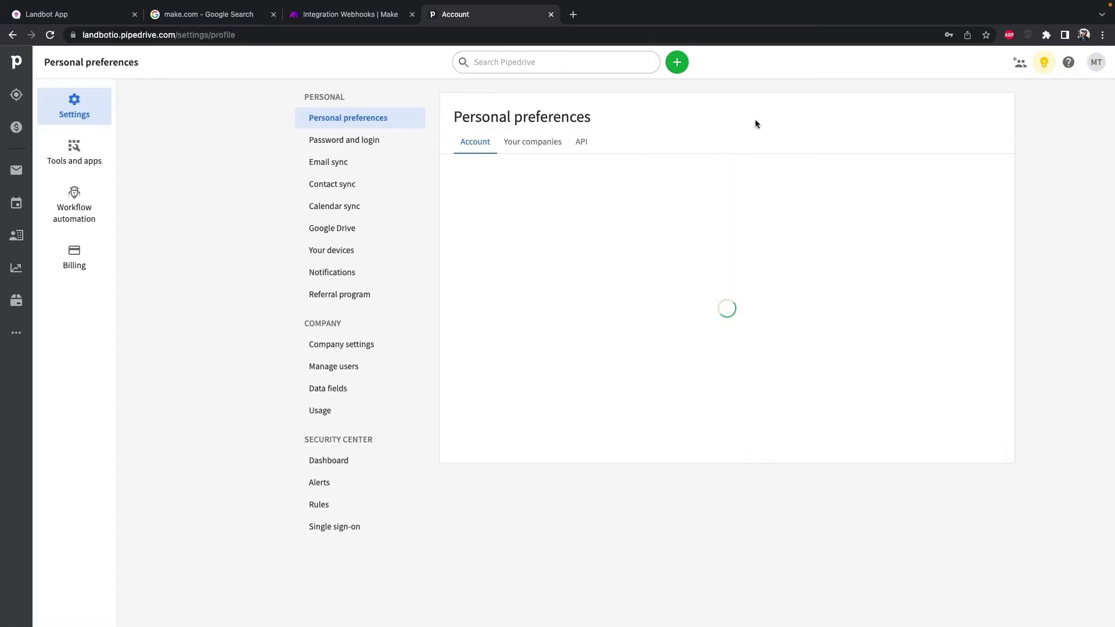
pyautogui.click(581, 142)
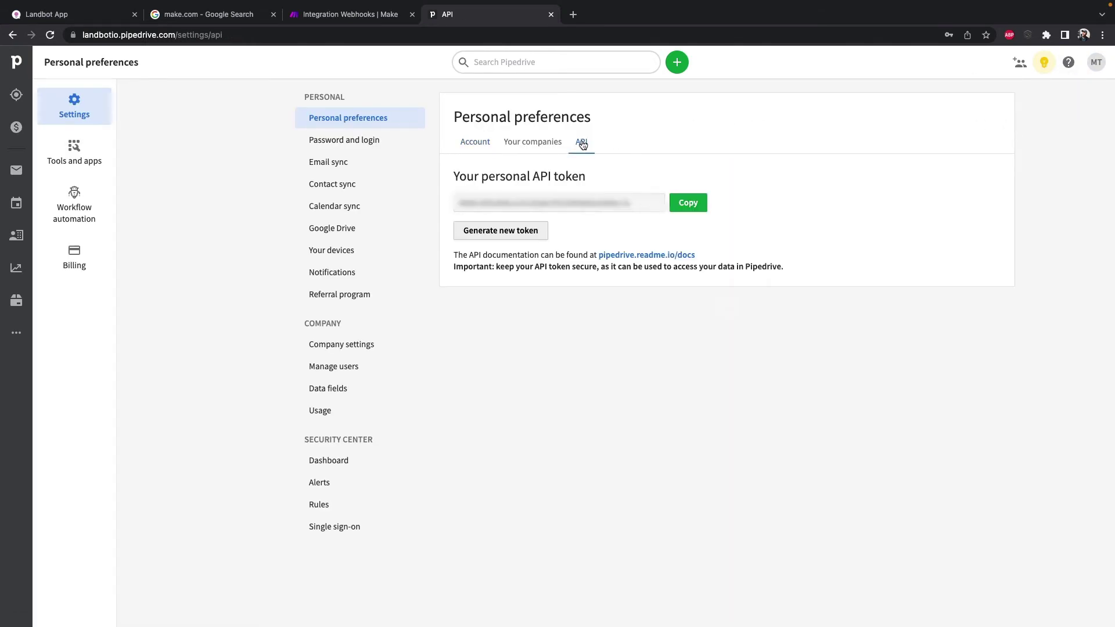
pyautogui.click(692, 205)
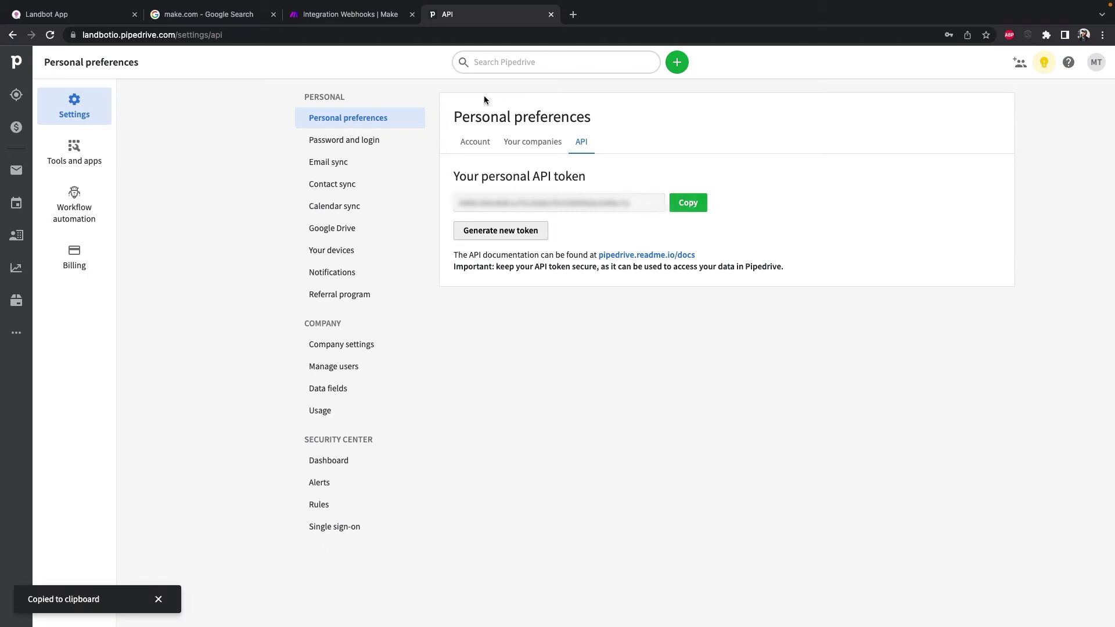
pyautogui.click(361, 14)
# Paste the copied API token into the new Pipedrive connection and save it.
pyautogui.click(791, 341)
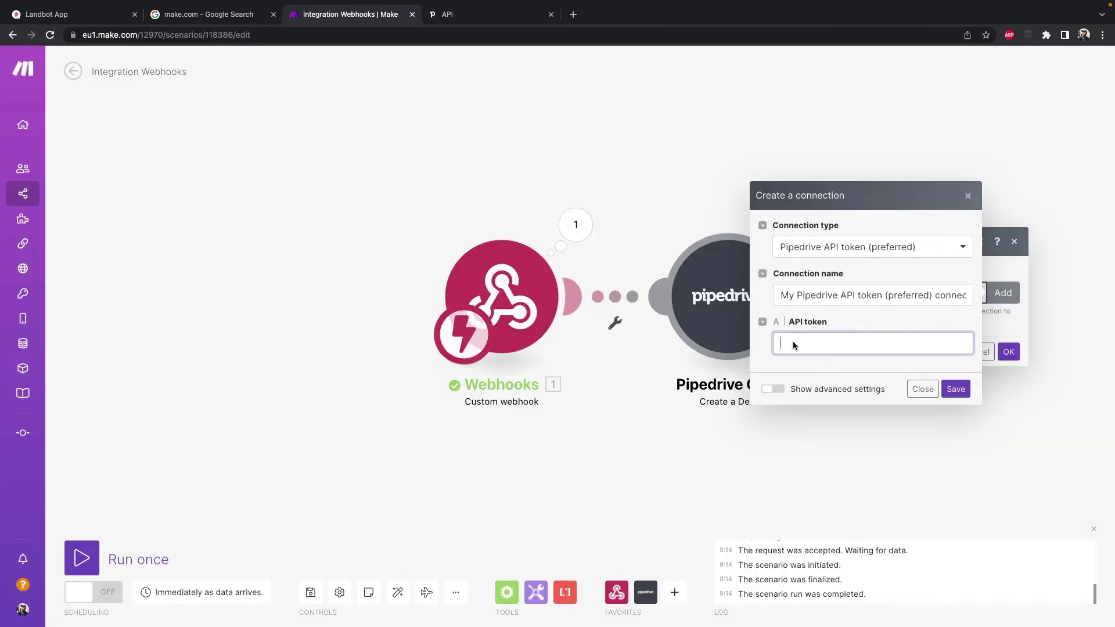
pyautogui.hotkey('ctrl', 'v')
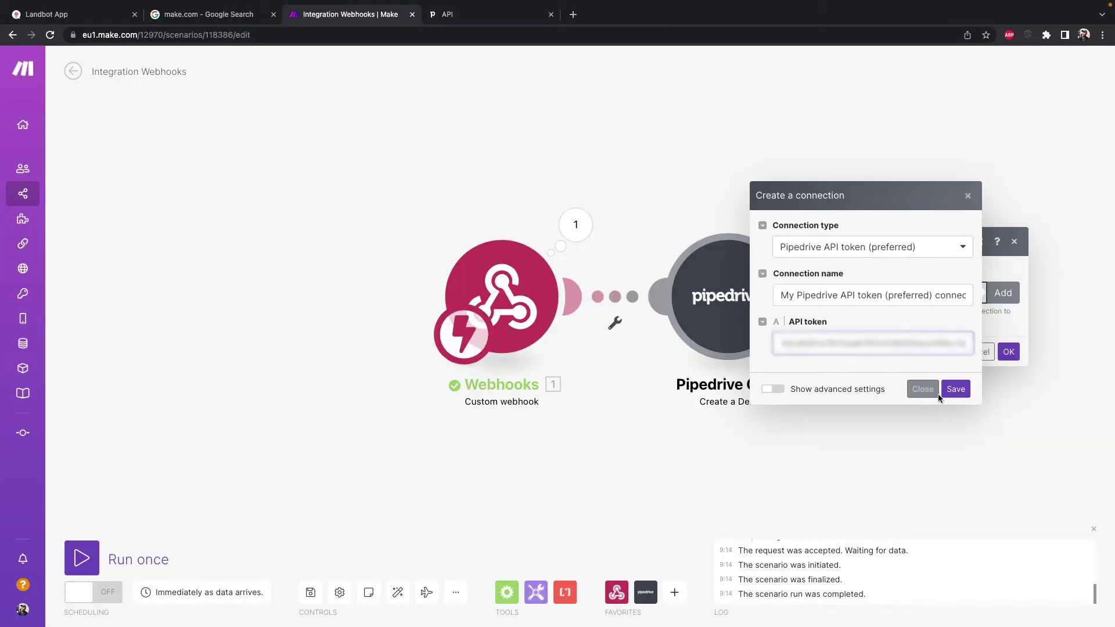
pyautogui.click(952, 389)
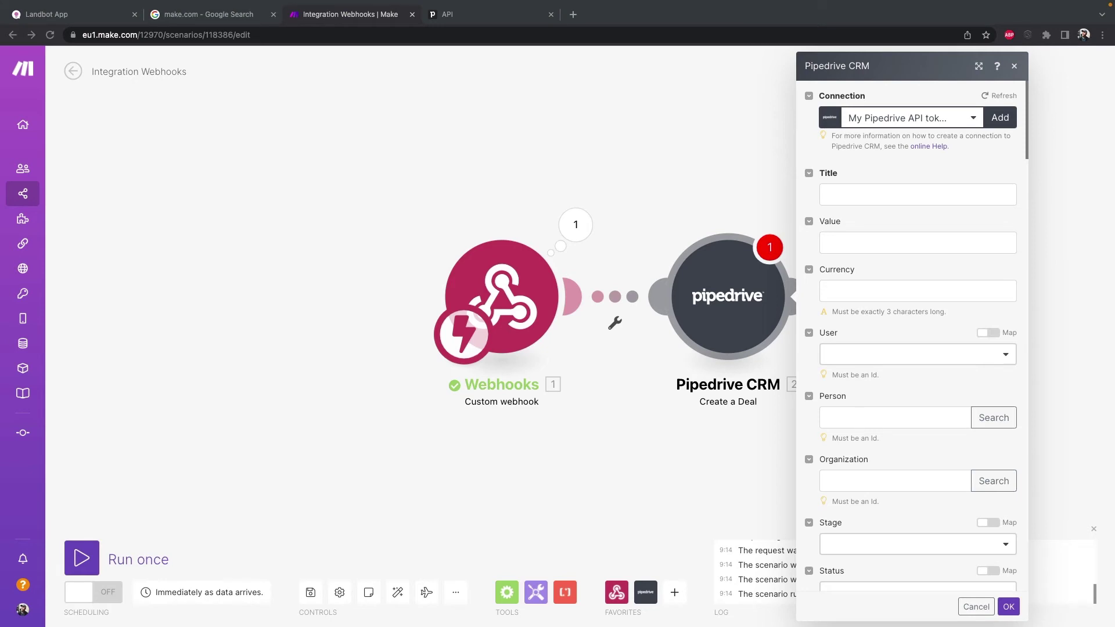
# Map the webhook company into the deal Title and set Stage to WhatsApp Qualified Leads.
pyautogui.click(848, 198)
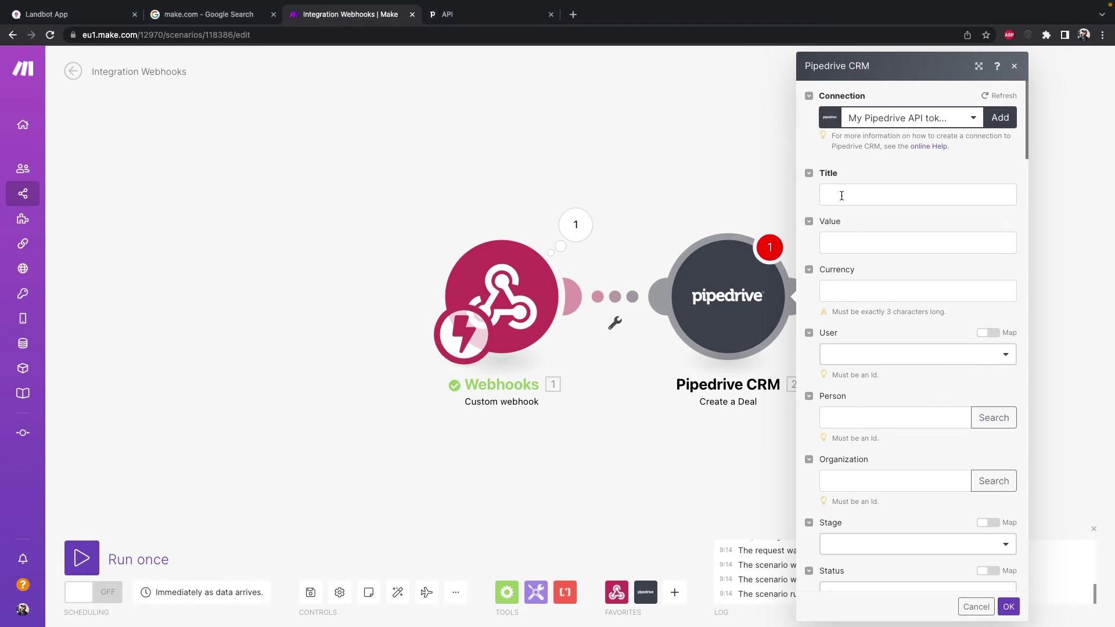
pyautogui.click(650, 237)
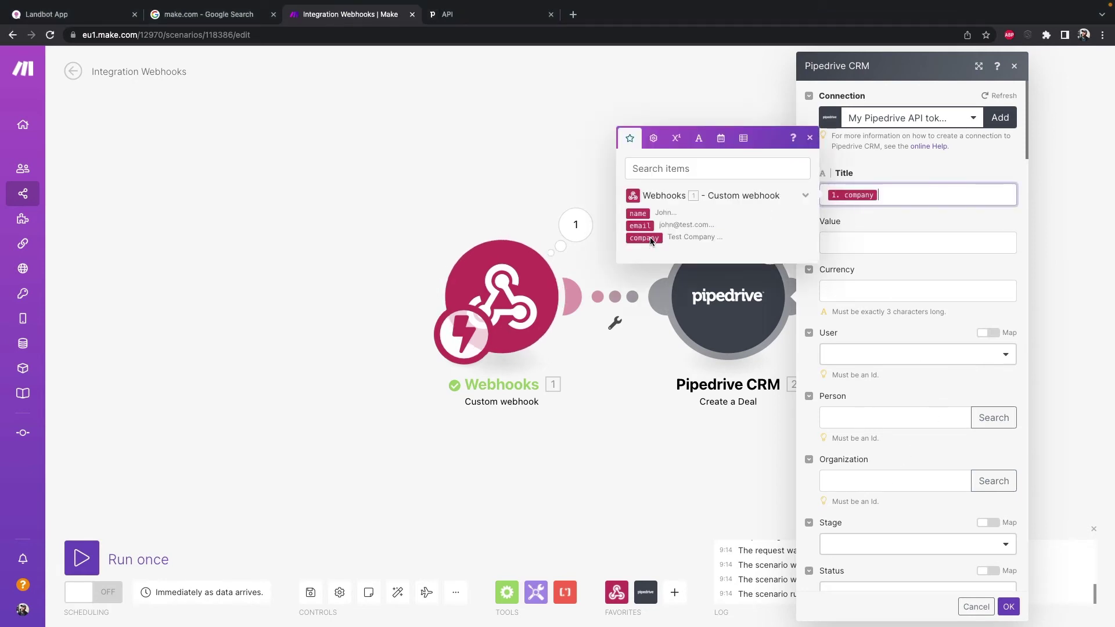
pyautogui.click(871, 218)
pyautogui.scroll(-2, 941, 392)
pyautogui.scroll(-1, 943, 398)
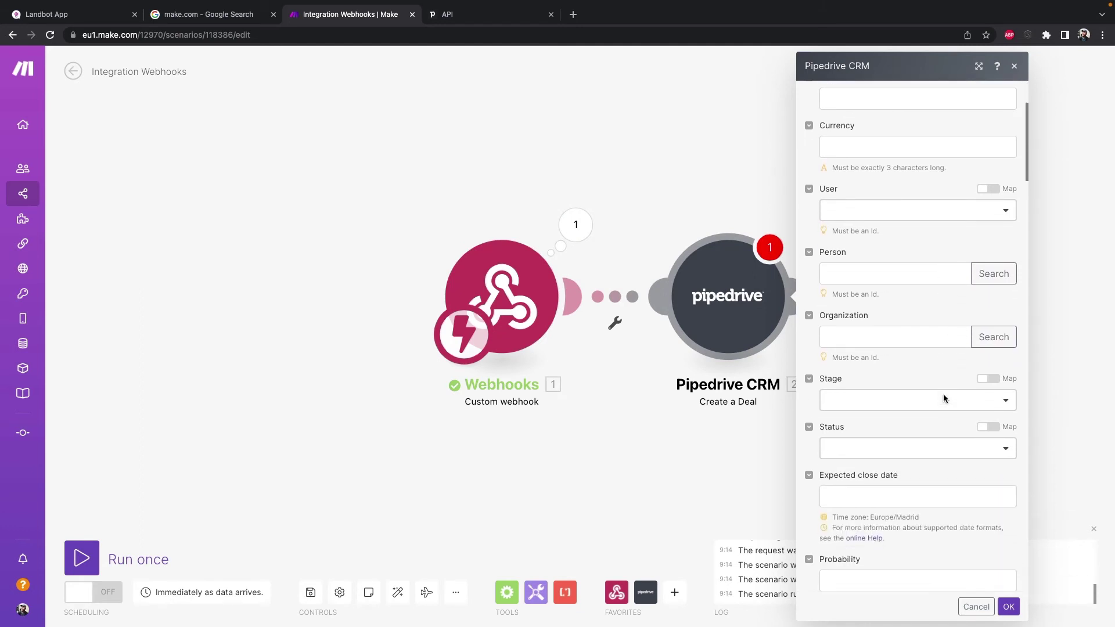
pyautogui.click(869, 399)
pyautogui.scroll(-1, 907, 524)
pyautogui.scroll(-3, 907, 525)
pyautogui.click(907, 525)
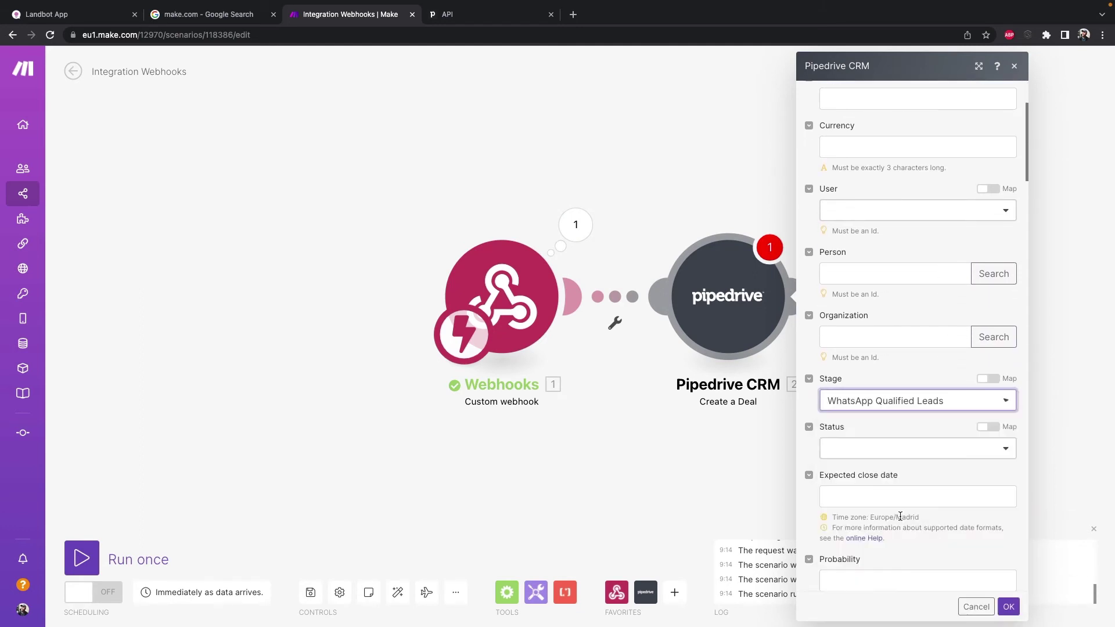
# Map the webhook company into Company Name and name into Lead Name.
pyautogui.scroll(-2, 932, 473)
pyautogui.scroll(-2, 923, 467)
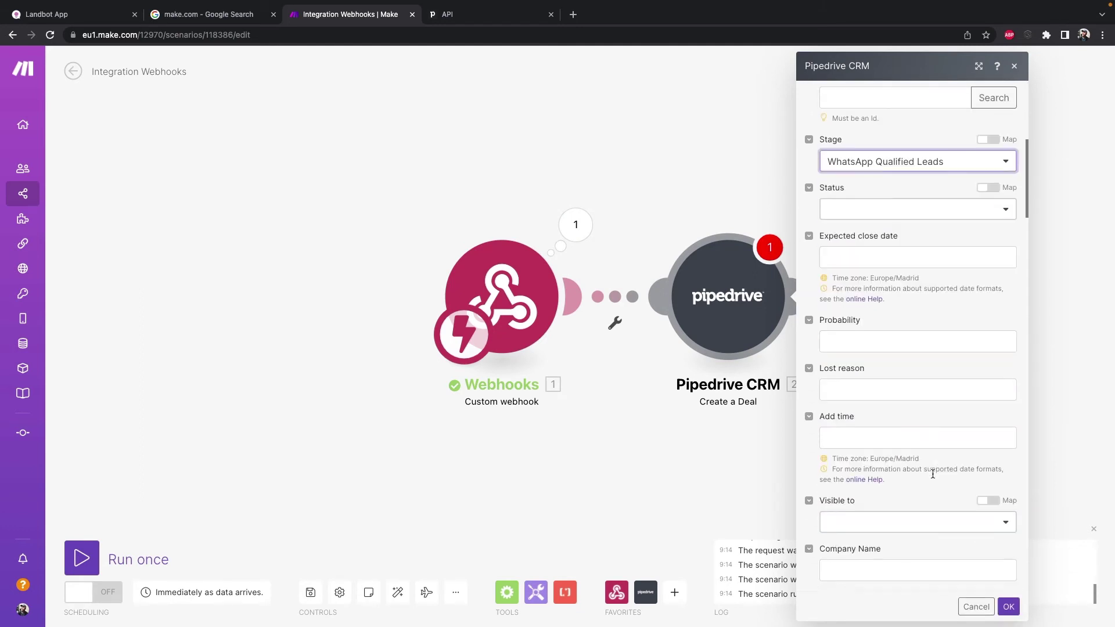
pyautogui.scroll(-2, 914, 464)
pyautogui.click(915, 461)
pyautogui.click(641, 502)
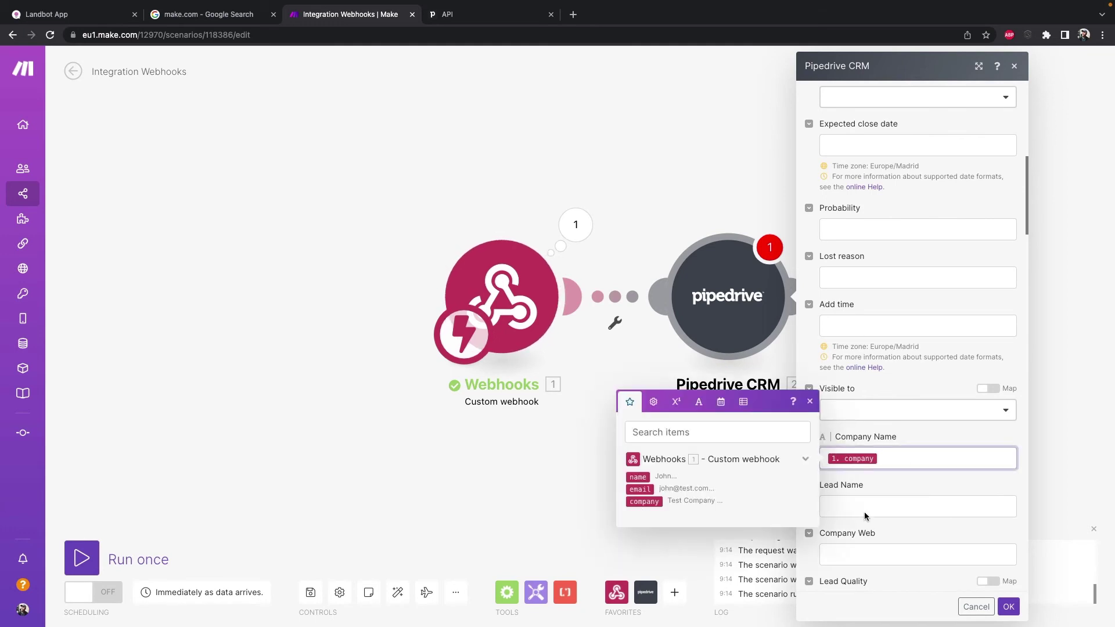
pyautogui.click(866, 516)
pyautogui.click(708, 525)
# Map the webhook email into the Email field and confirm the Create a Deal settings.
pyautogui.scroll(-1, 911, 531)
pyautogui.scroll(-2, 912, 531)
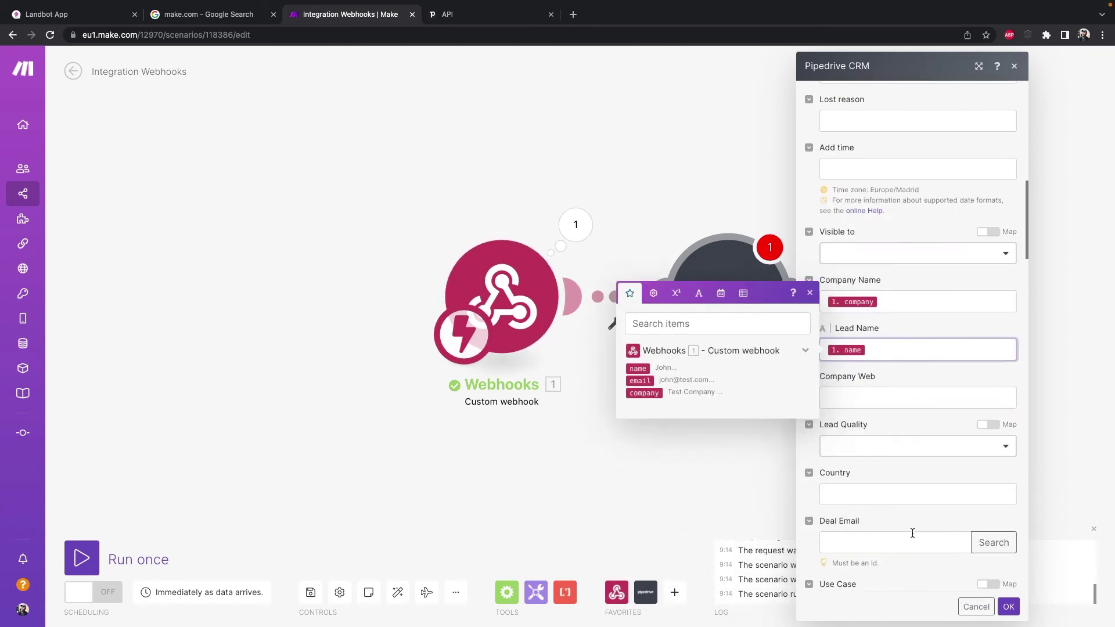
pyautogui.scroll(-2, 913, 534)
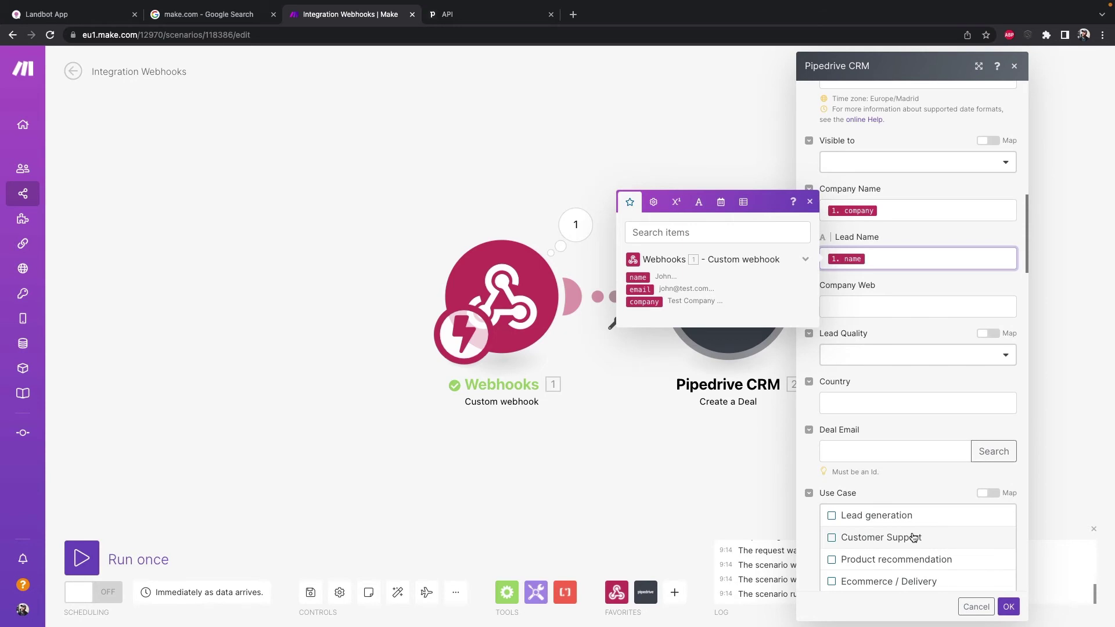
pyautogui.scroll(-1, 914, 537)
pyautogui.scroll(-3, 914, 534)
pyautogui.scroll(-1, 913, 533)
pyautogui.scroll(-5, 916, 494)
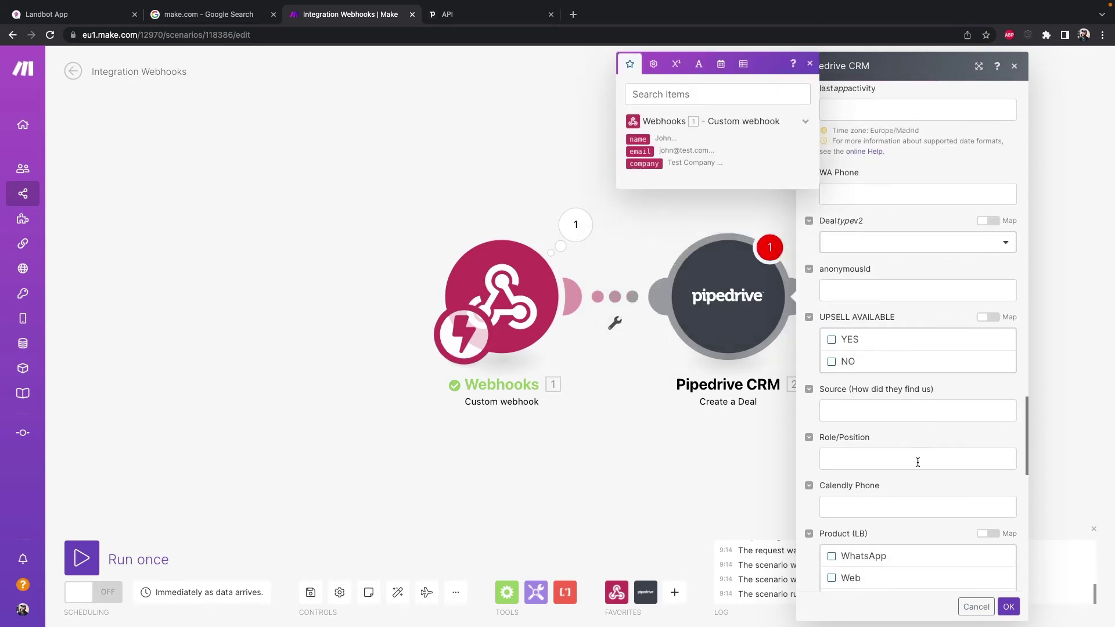
pyautogui.scroll(-5, 917, 462)
pyautogui.click(848, 573)
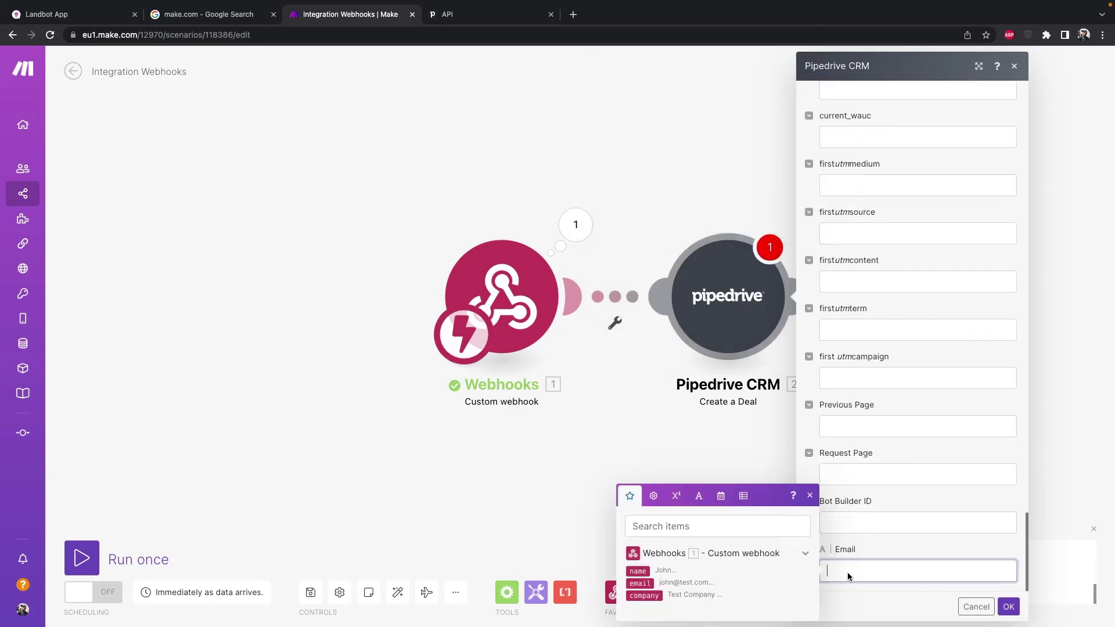
pyautogui.click(641, 583)
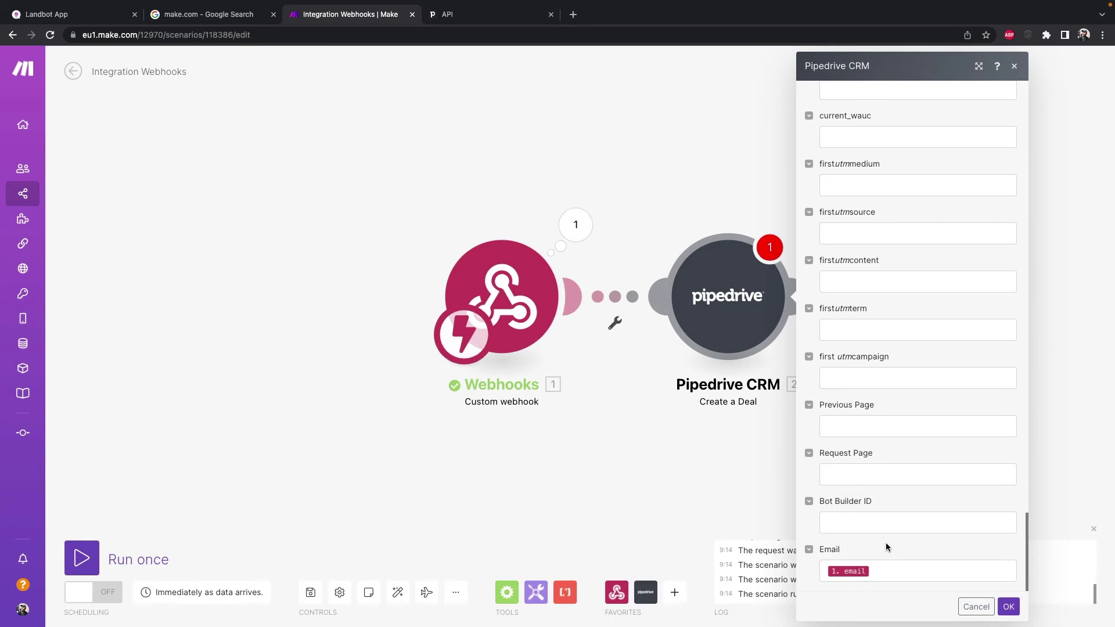
pyautogui.click(1009, 606)
# Run the scenario once and send a test webhook from the Landbot builder.
pyautogui.click(90, 560)
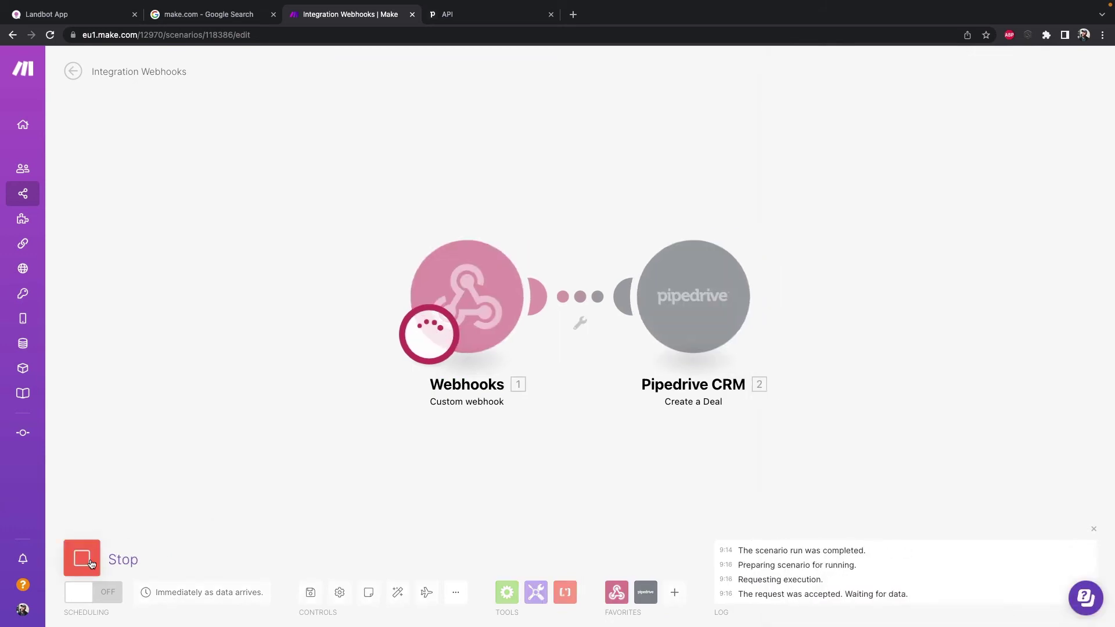
pyautogui.click(47, 14)
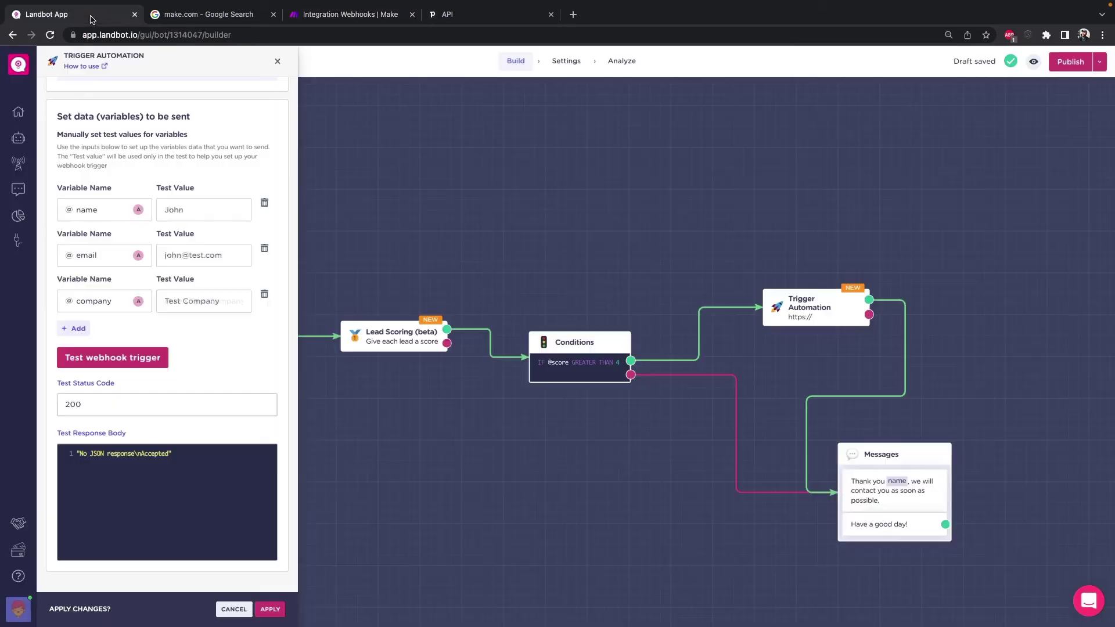
pyautogui.click(115, 359)
pyautogui.click(360, 15)
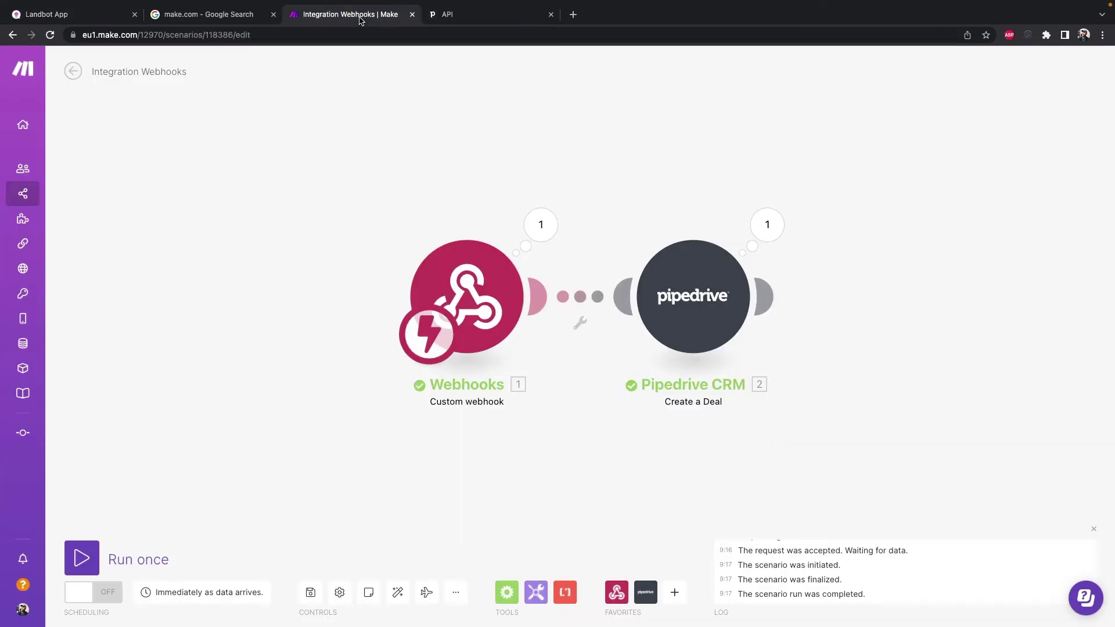
# Inspect the webhook and deal bundles, then view Mike's Test Company on Pipedrive's Deals board.
pyautogui.click(541, 225)
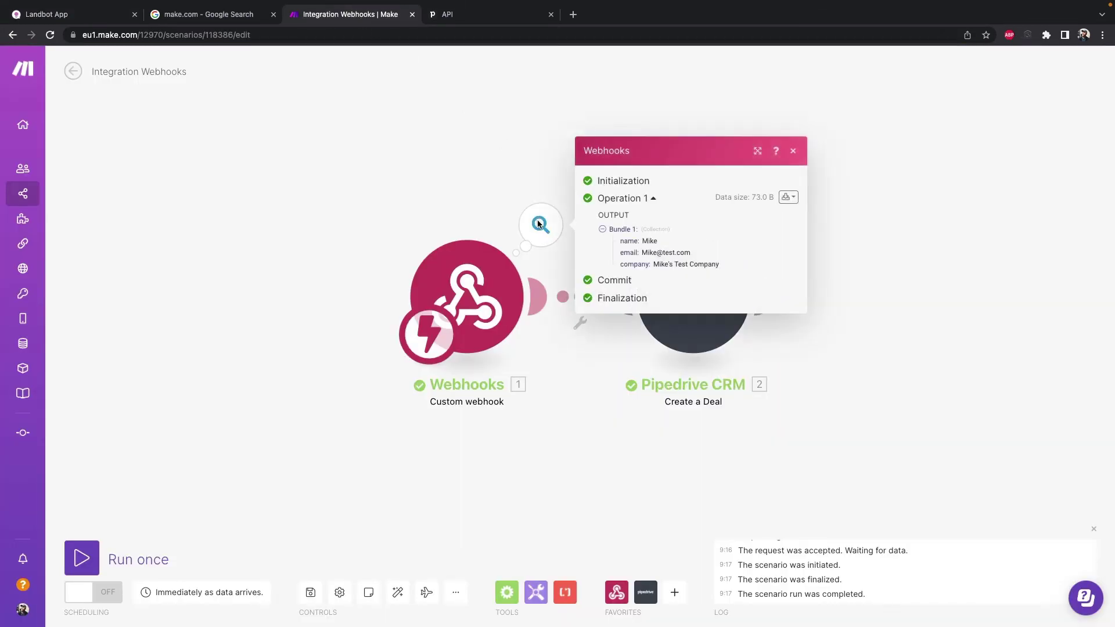
pyautogui.click(879, 291)
pyautogui.click(767, 225)
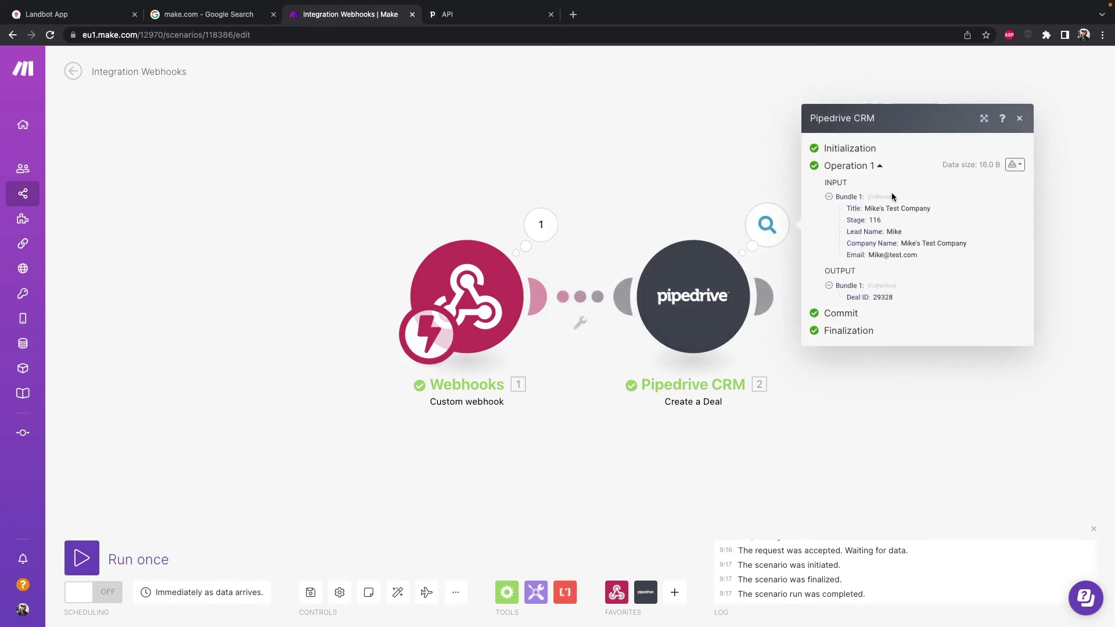
pyautogui.click(913, 352)
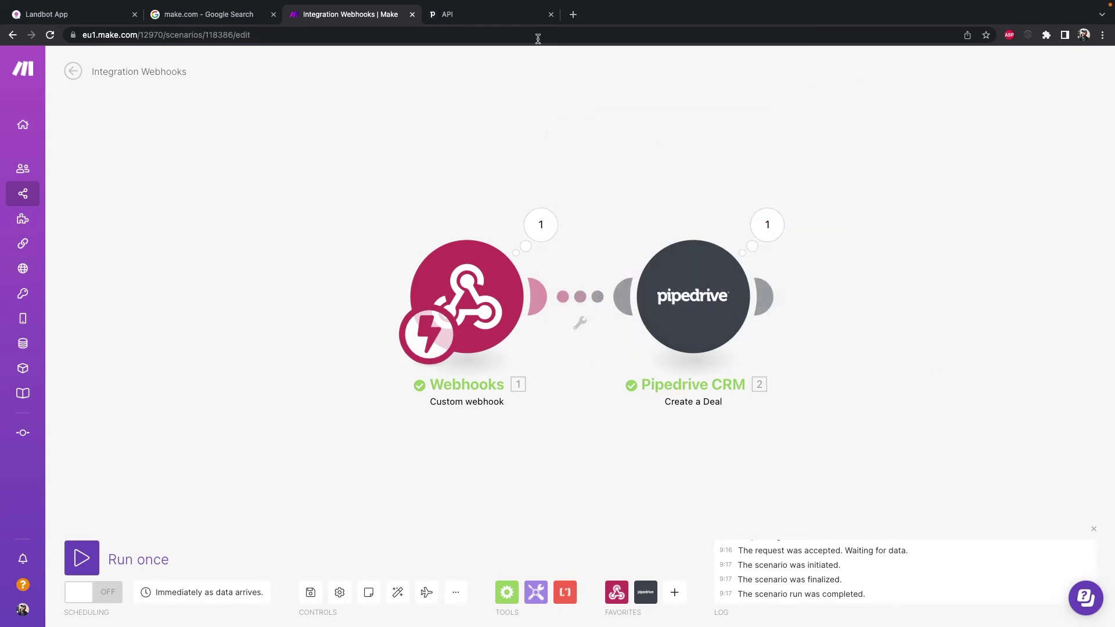
pyautogui.click(494, 14)
pyautogui.click(17, 127)
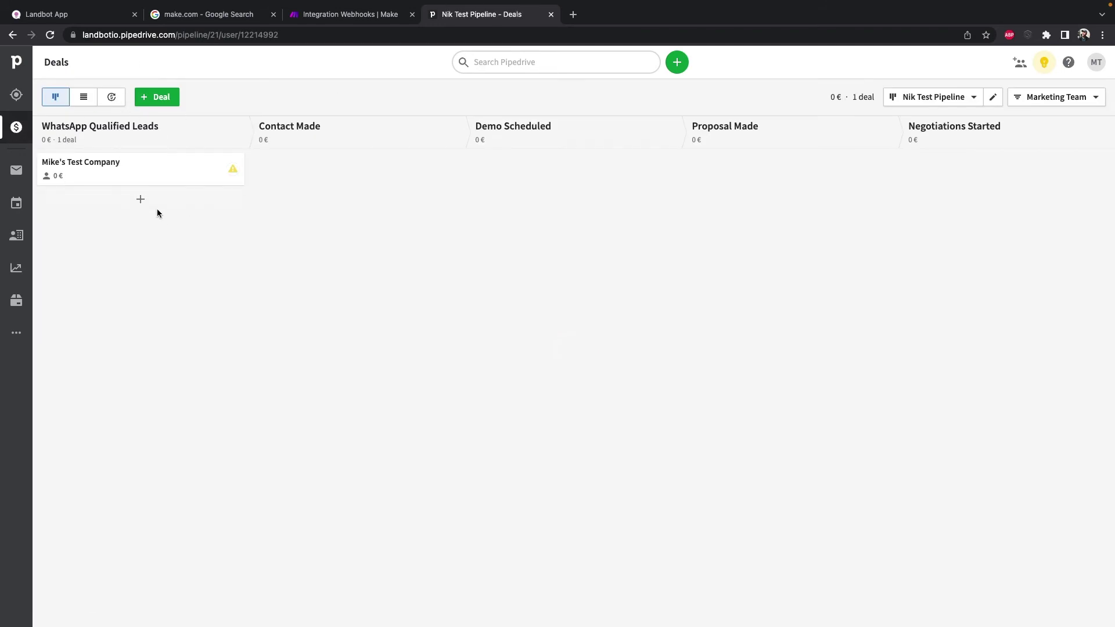
# Save the Trigger Automation webhook settings and publish the bot.
pyautogui.click(99, 17)
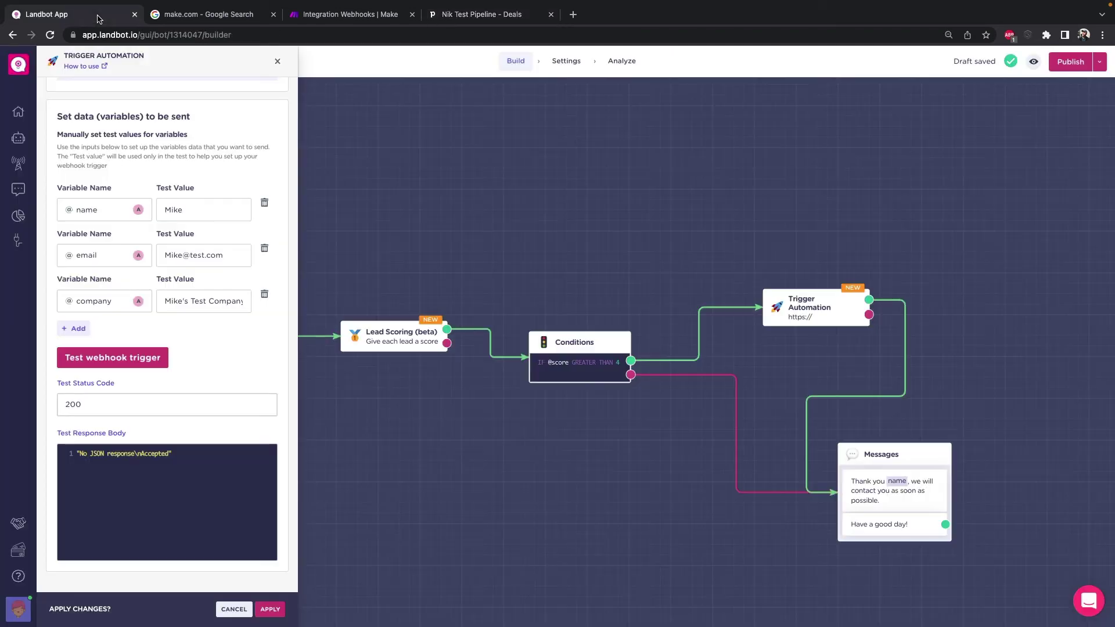
pyautogui.click(277, 61)
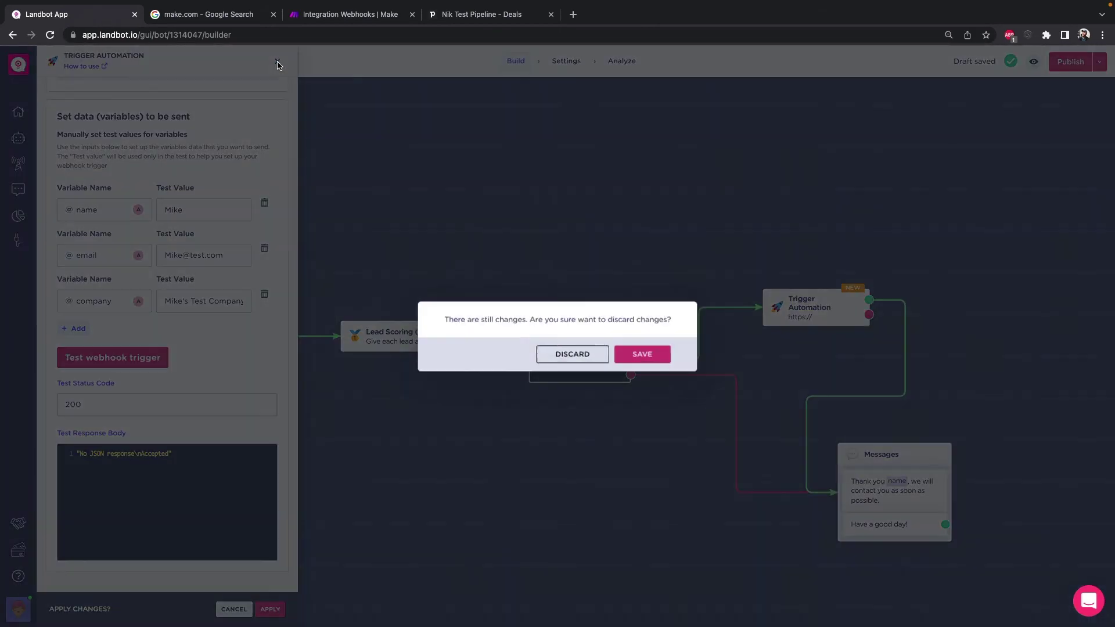
pyautogui.click(643, 355)
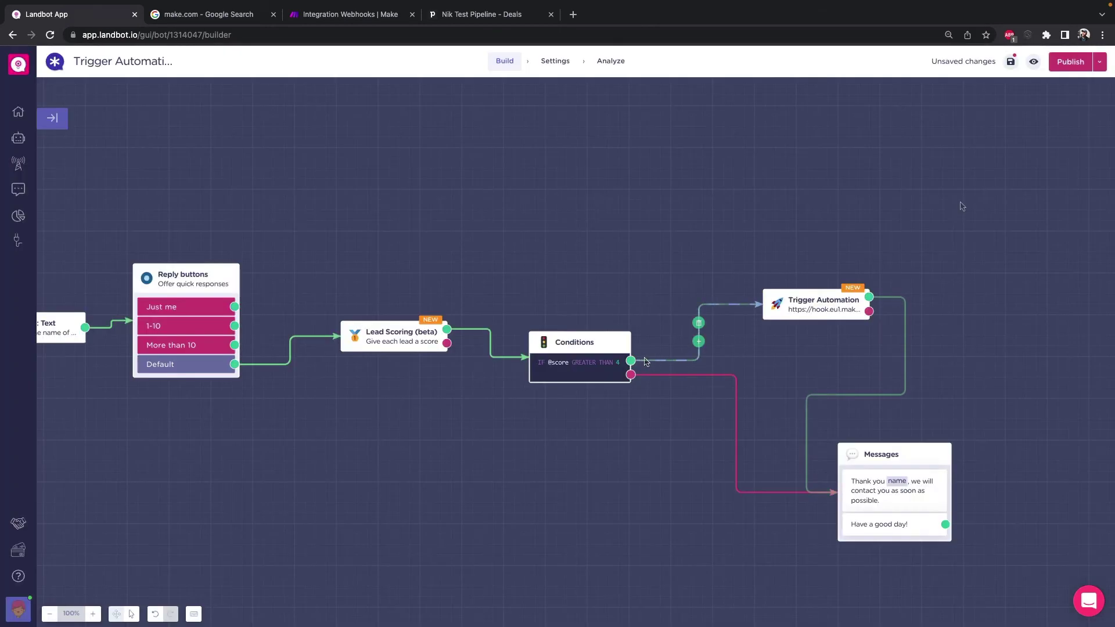
pyautogui.click(1068, 61)
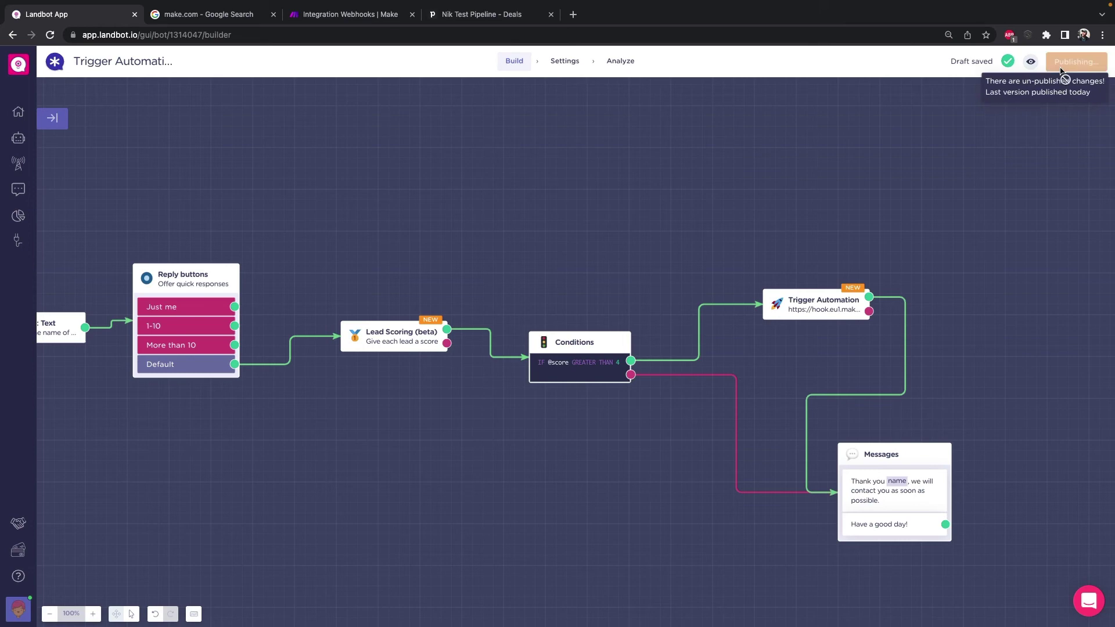
# Link the Trigger Automation bot to the WhatsApp Testing #2 channel.
pyautogui.click(1023, 60)
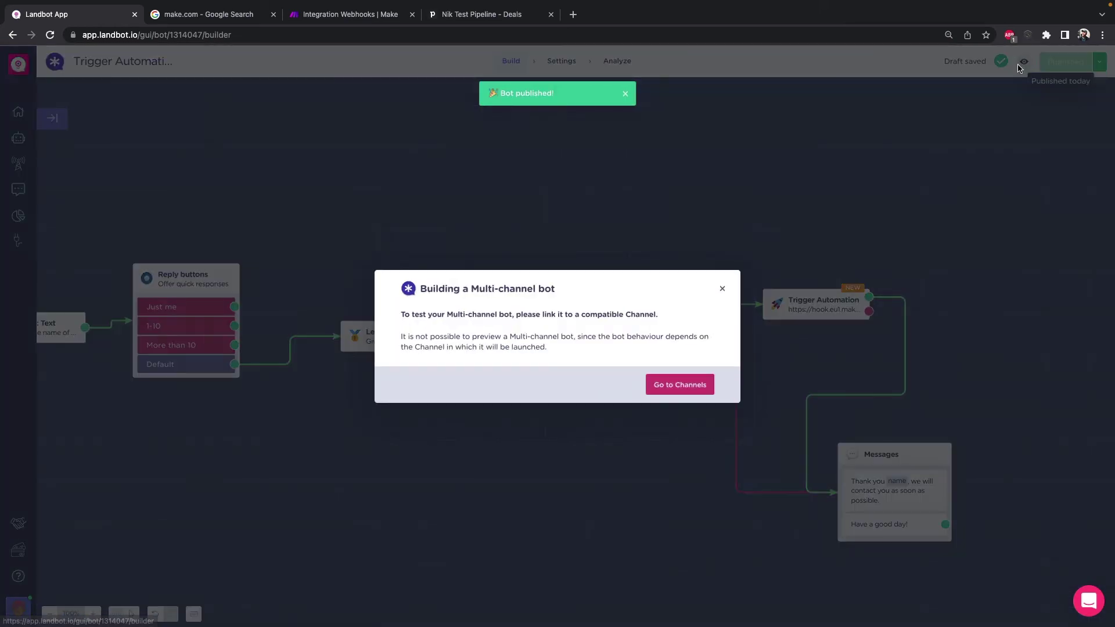
pyautogui.click(682, 389)
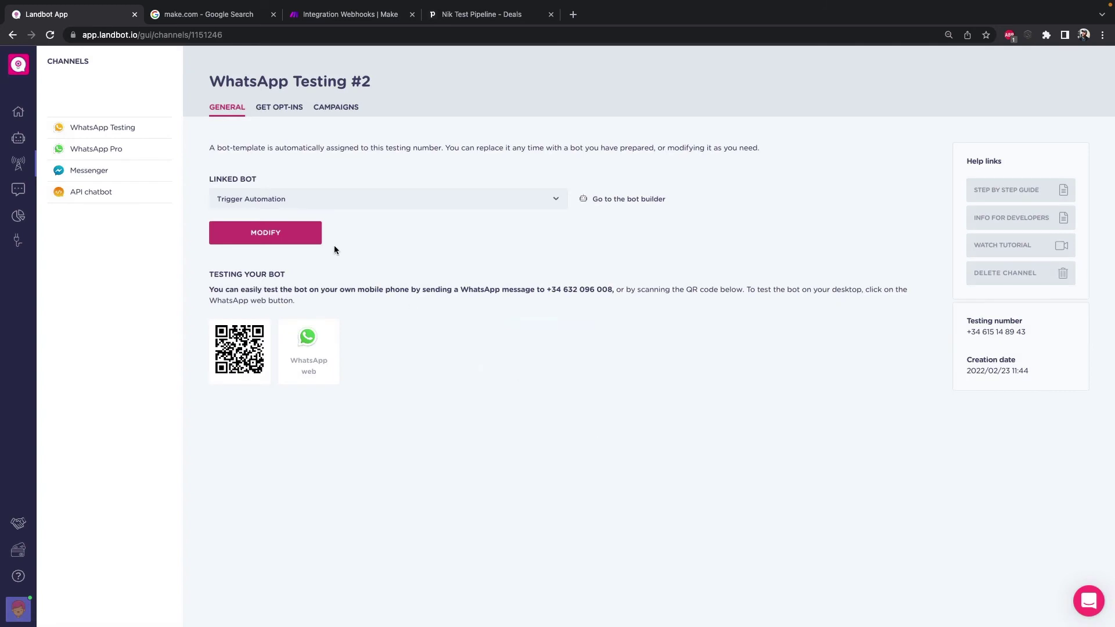
pyautogui.click(312, 238)
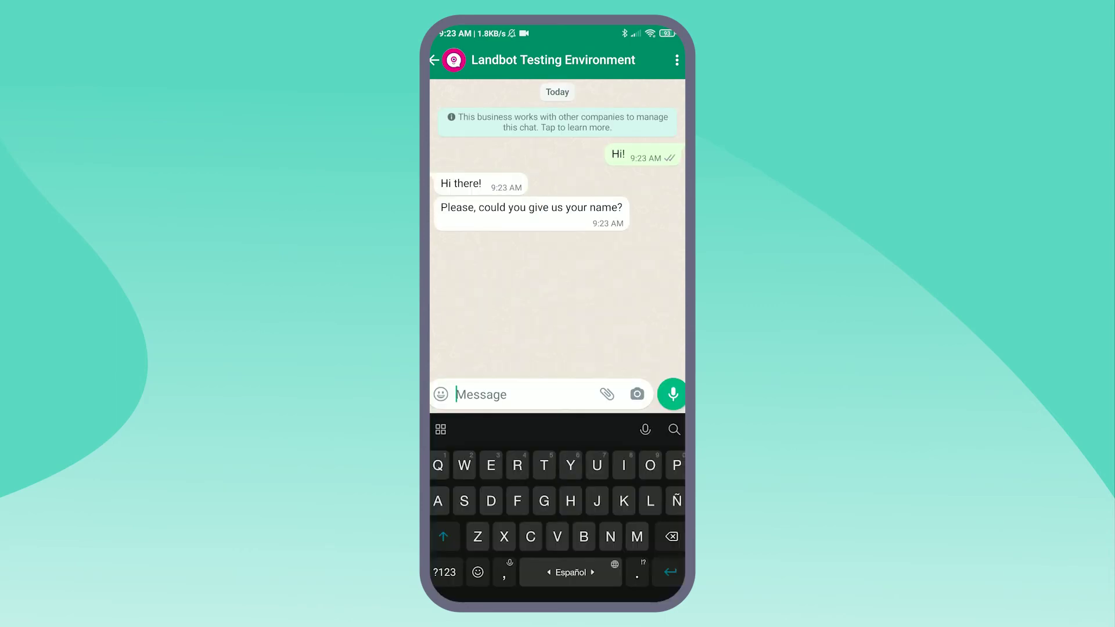
pyautogui.write('John')
pyautogui.press('Return')
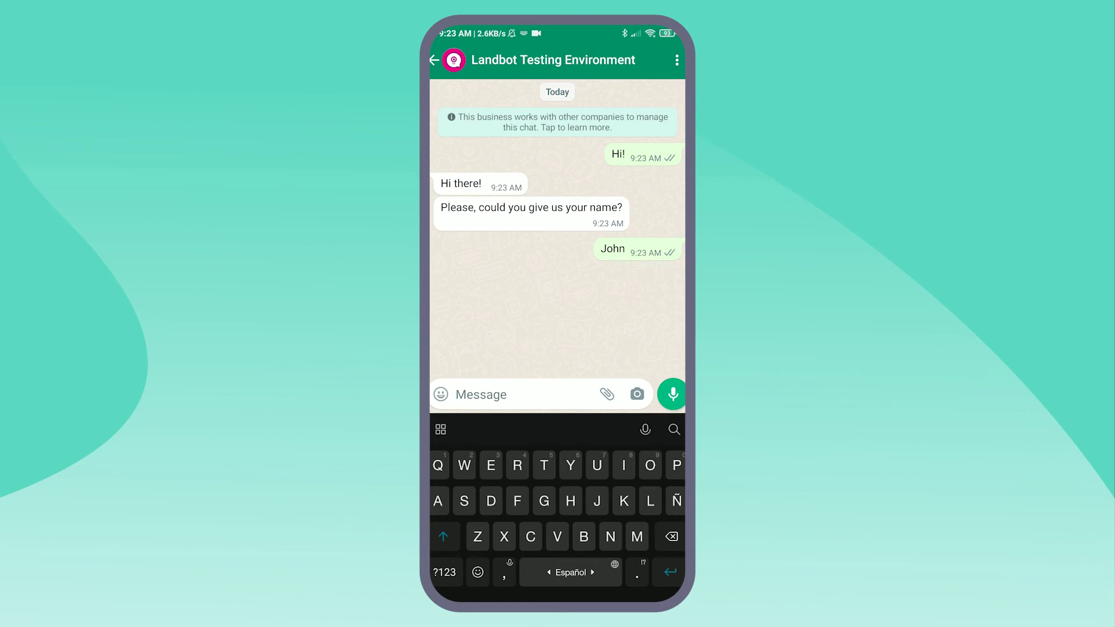
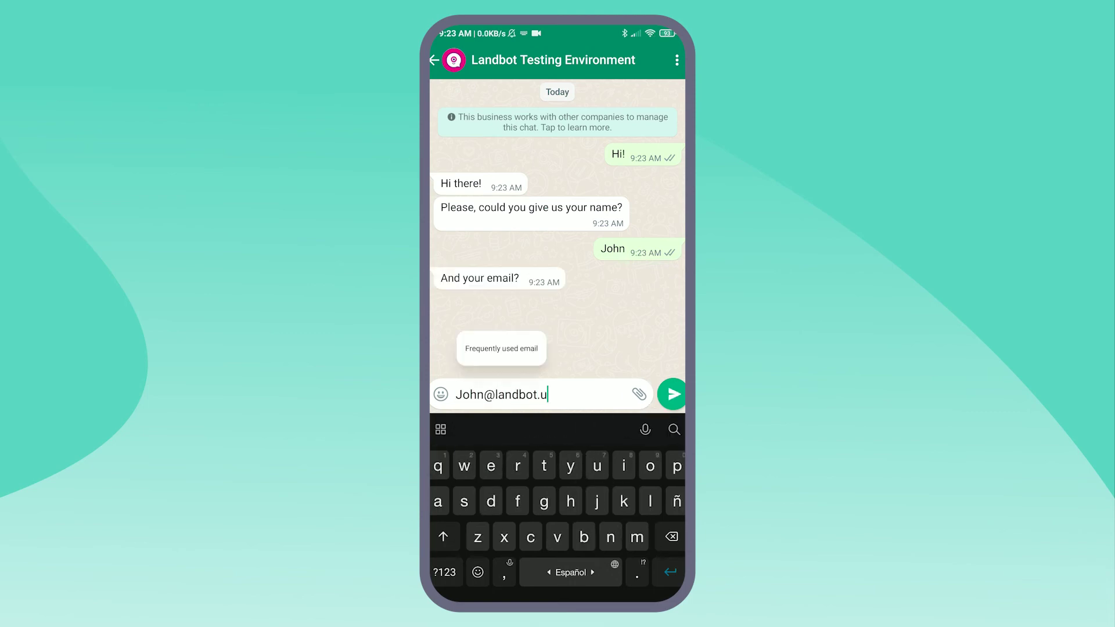
pyautogui.press('Return')
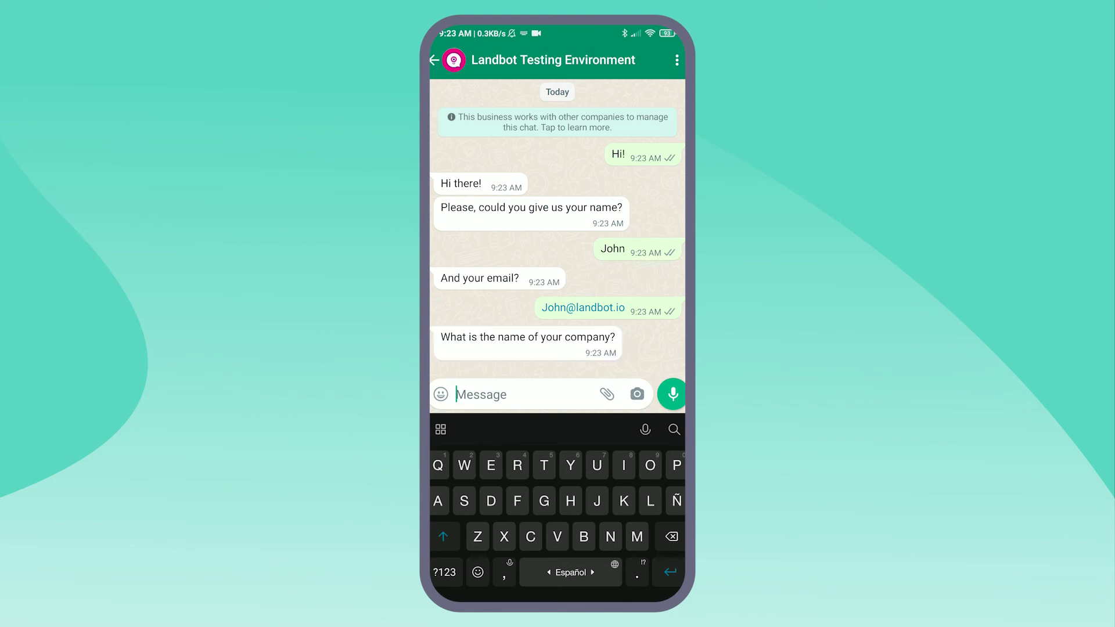
pyautogui.write('Landbot')
pyautogui.press('Return')
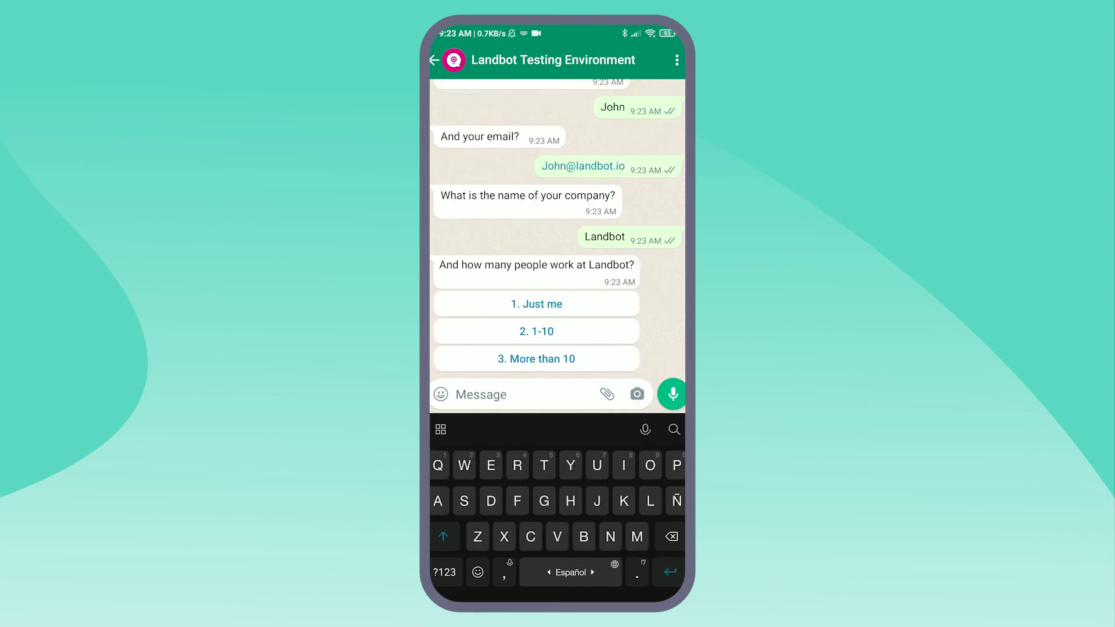
pyautogui.click(536, 358)
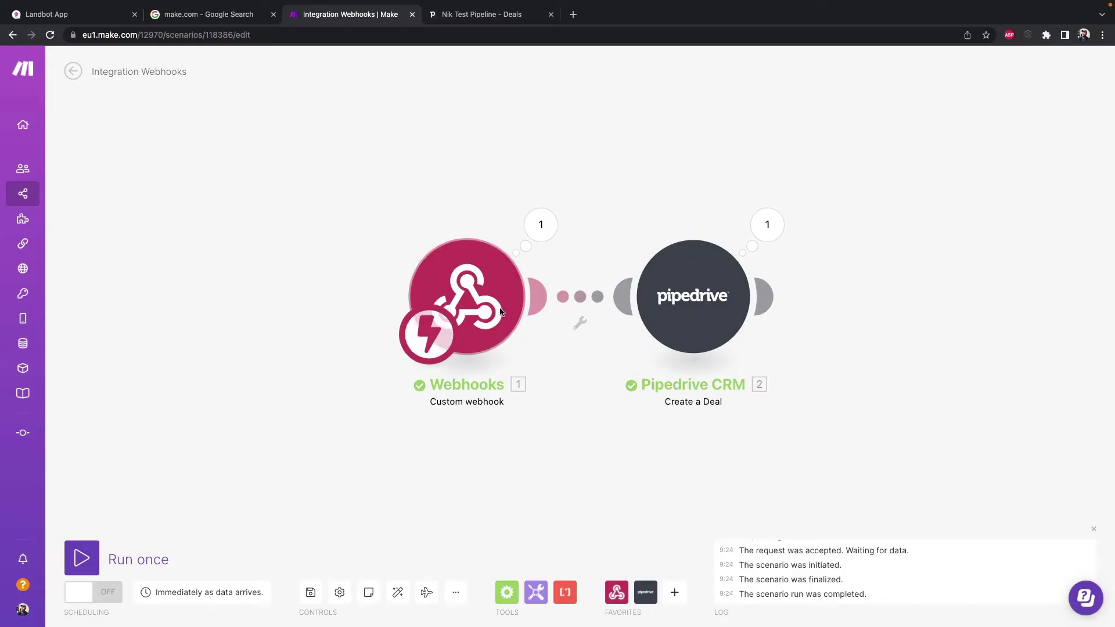
# Check the Make run bundles and open the new Landbot deal in Pipedrive.
pyautogui.click(541, 222)
pyautogui.click(767, 225)
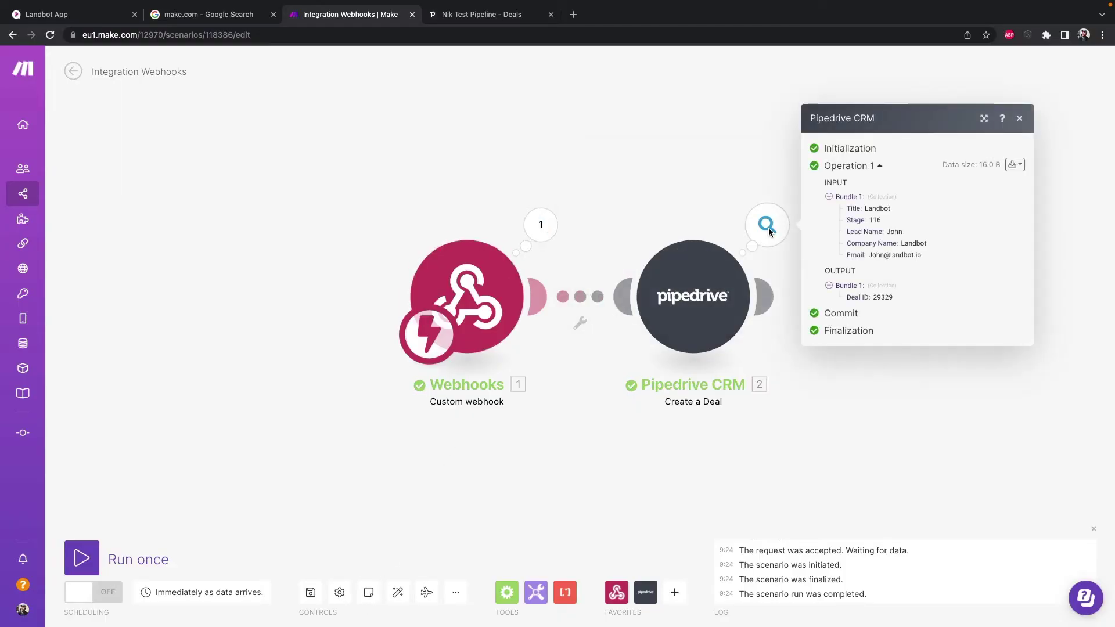
pyautogui.click(884, 406)
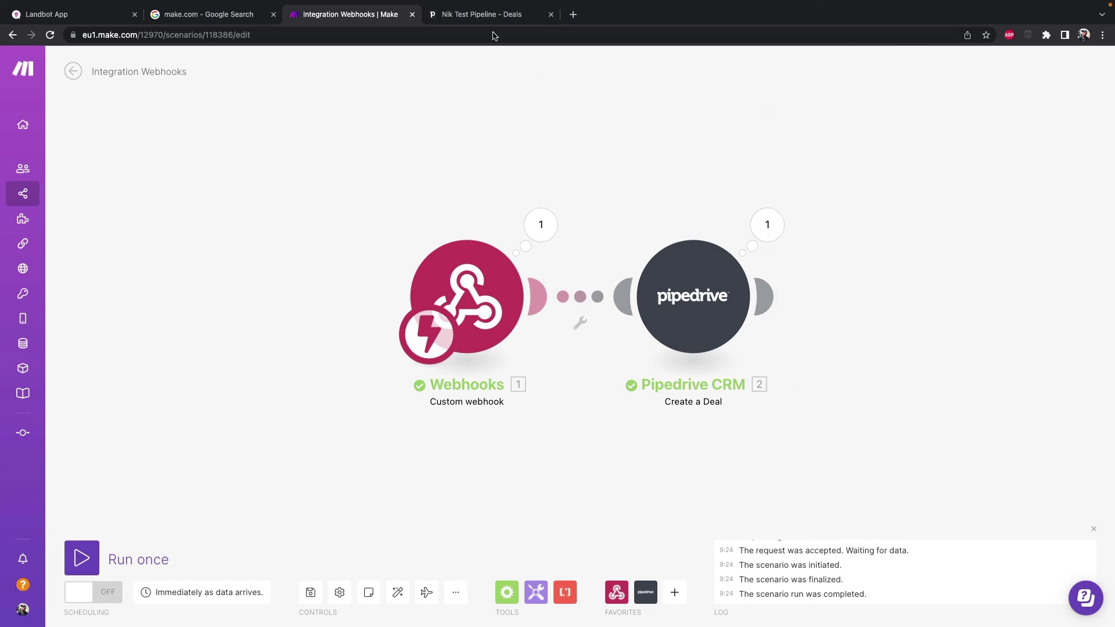
pyautogui.click(481, 18)
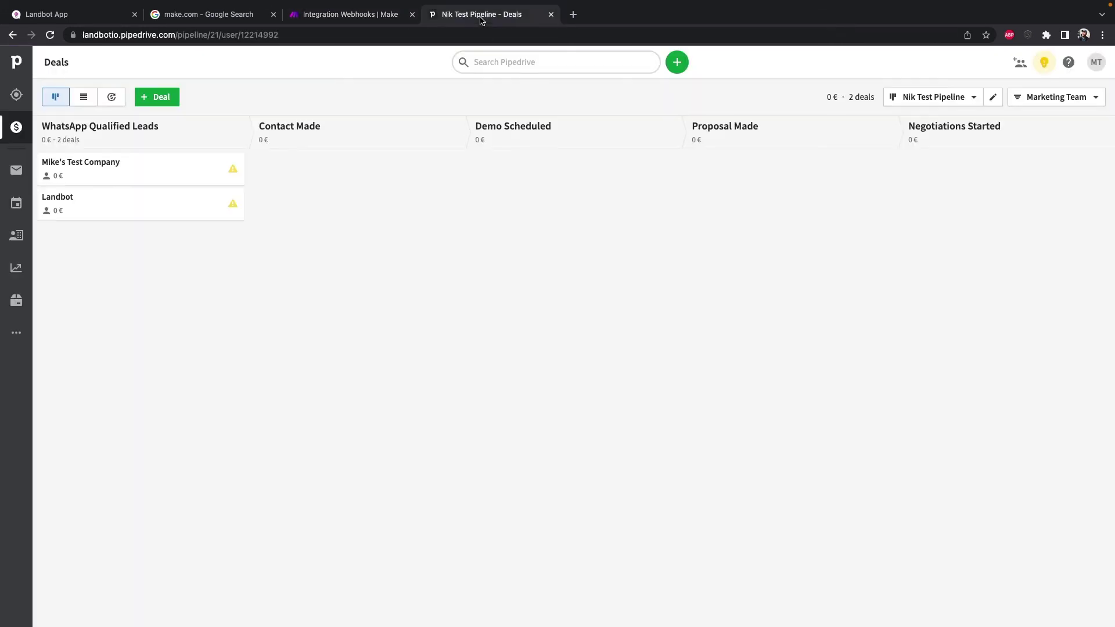
pyautogui.click(117, 209)
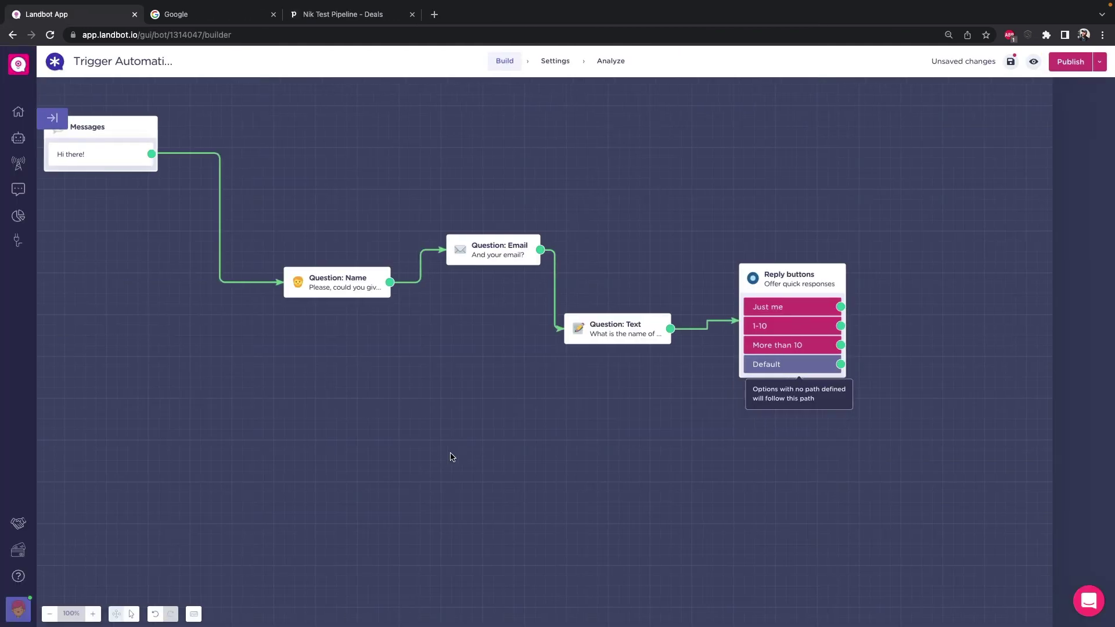
pyautogui.moveTo(534, 322); pyautogui.dragTo(556, 322)
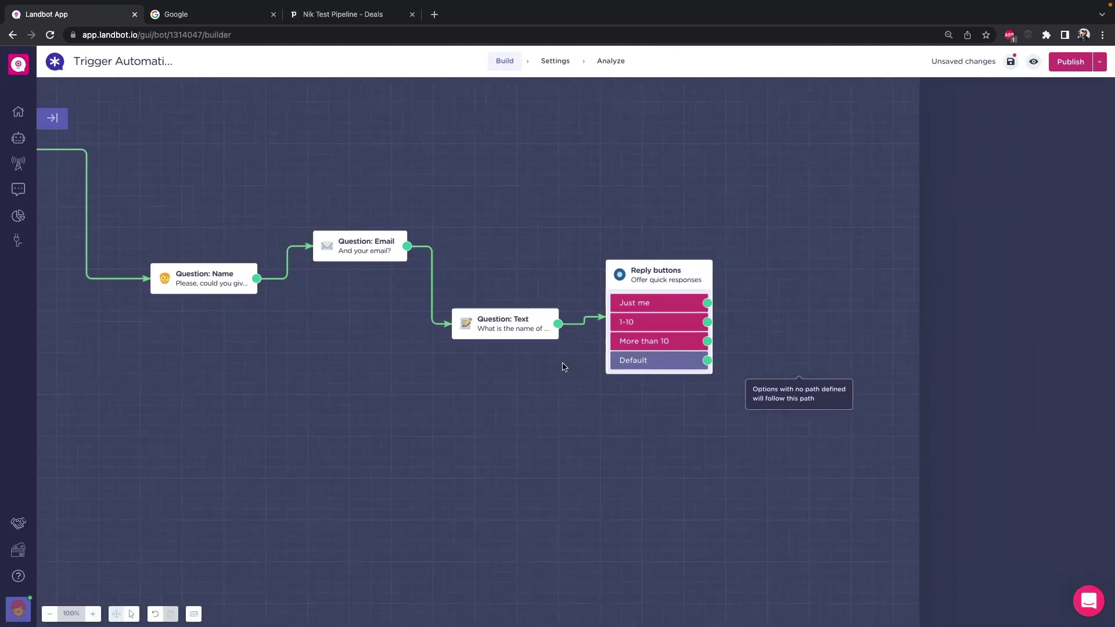
pyautogui.hscroll(3, 563, 366)
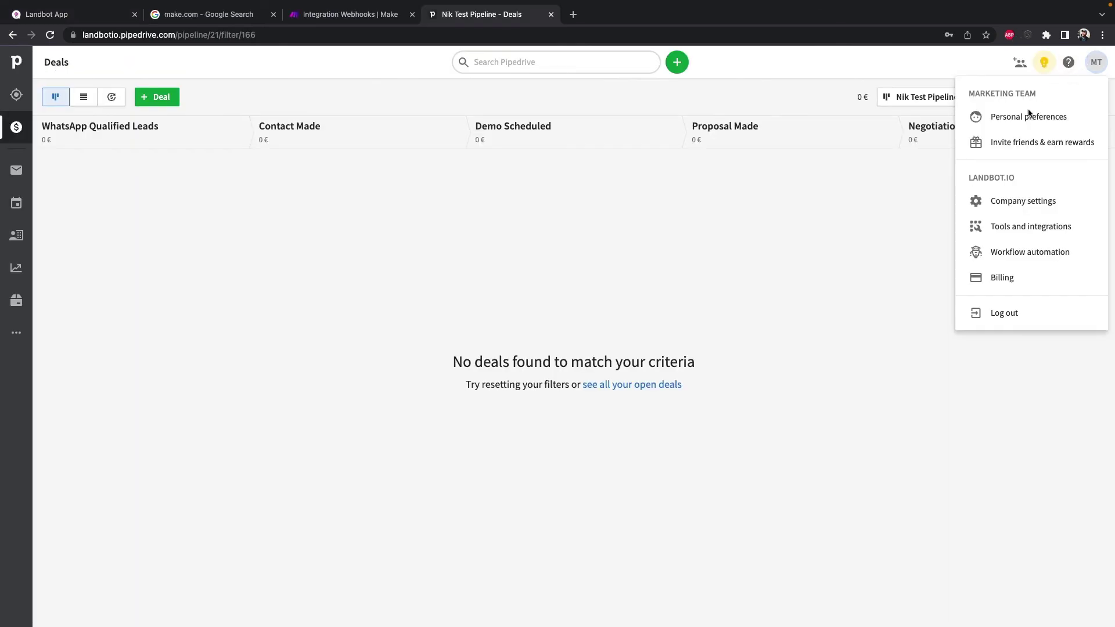
pyautogui.click(1015, 123)
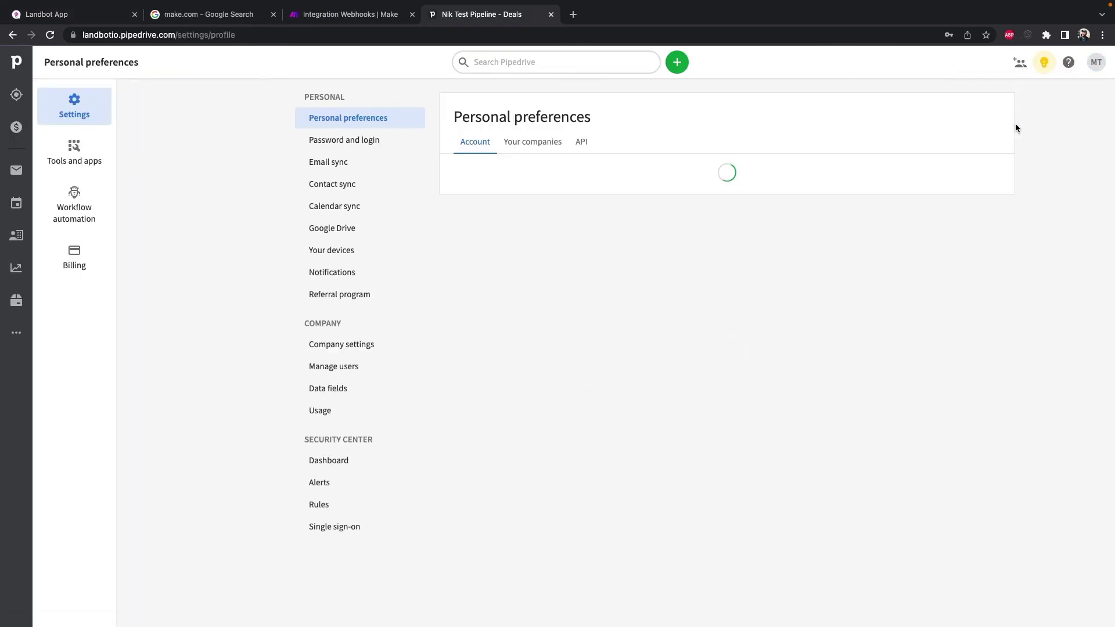
# Copy the personal API token shown on Pipedrive's API settings tab.
pyautogui.click(581, 143)
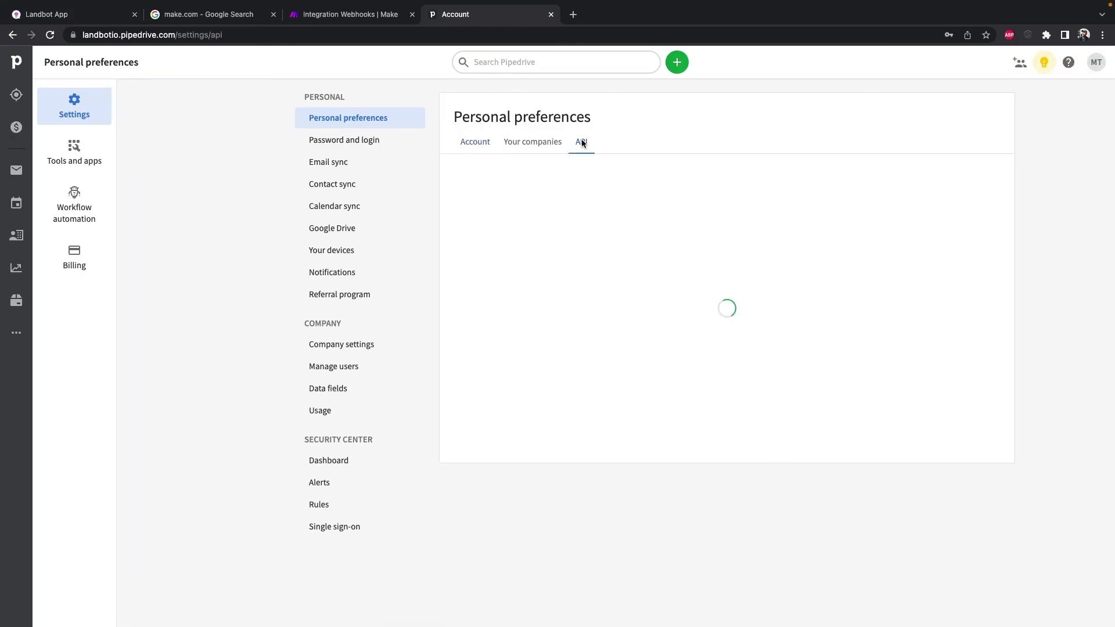
pyautogui.click(693, 210)
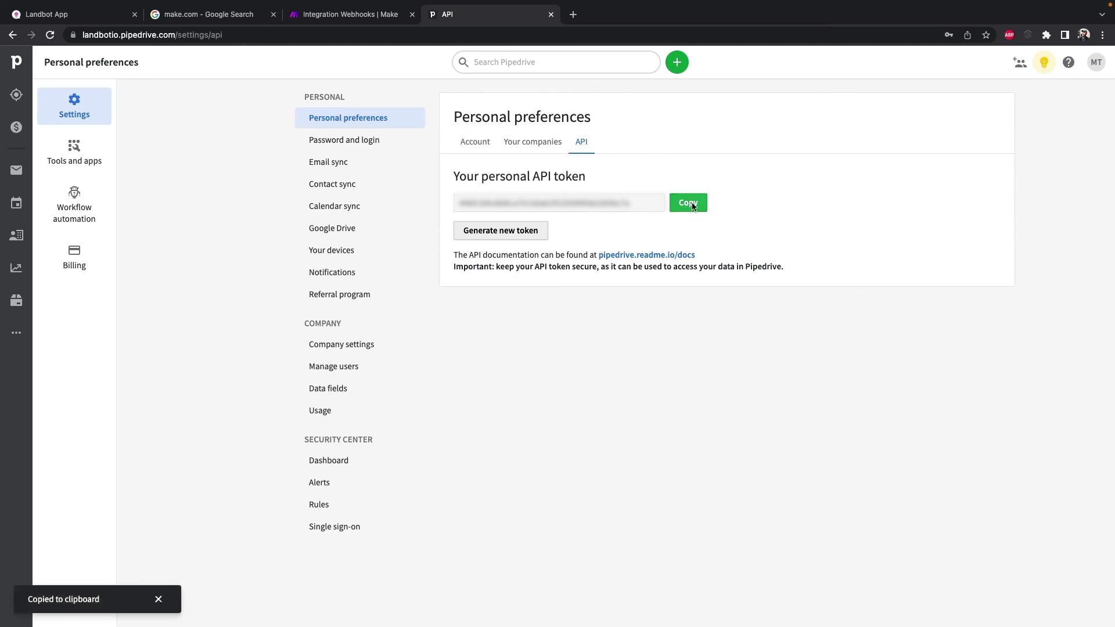